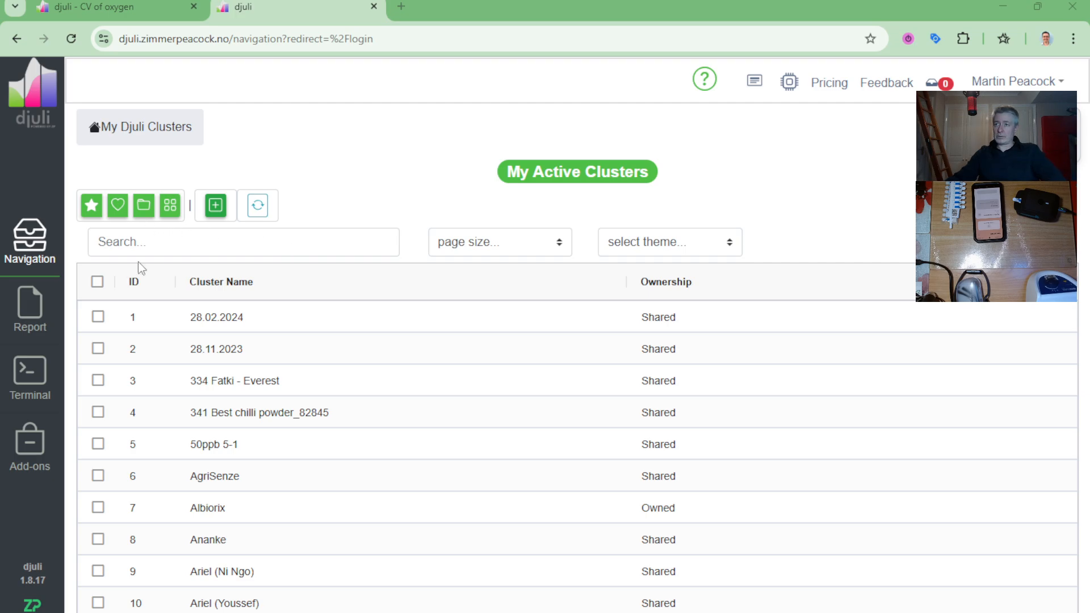
Step: Open the SIA2017 project in the Demo cluster and add a new report to it
{"action": "left_click", "coordinate": [224, 243]}
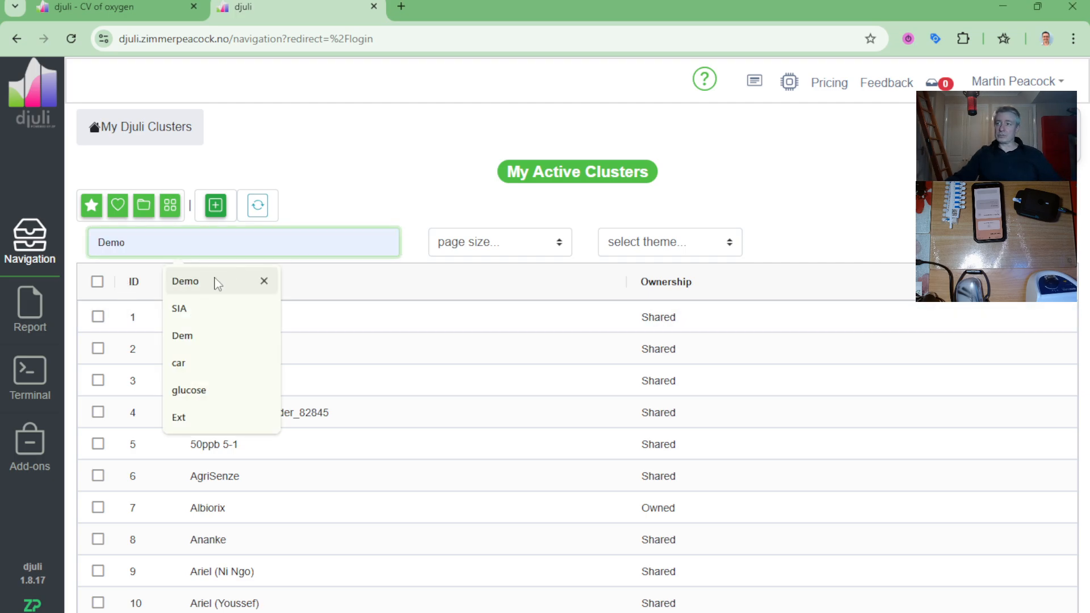
{"action": "left_click", "coordinate": [218, 284]}
{"action": "left_click", "coordinate": [212, 322]}
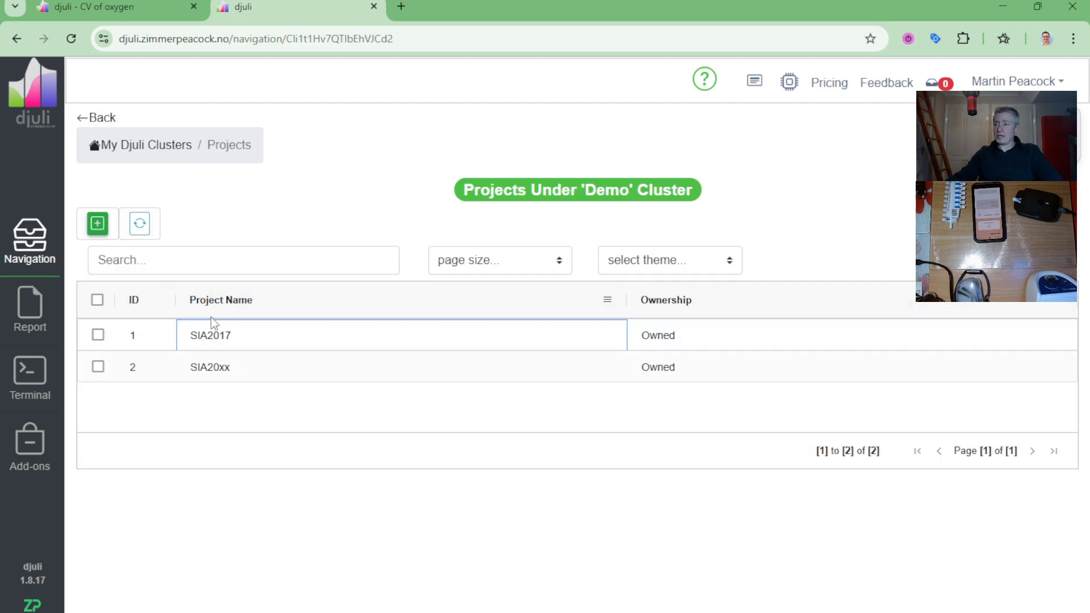
{"action": "left_click", "coordinate": [224, 344]}
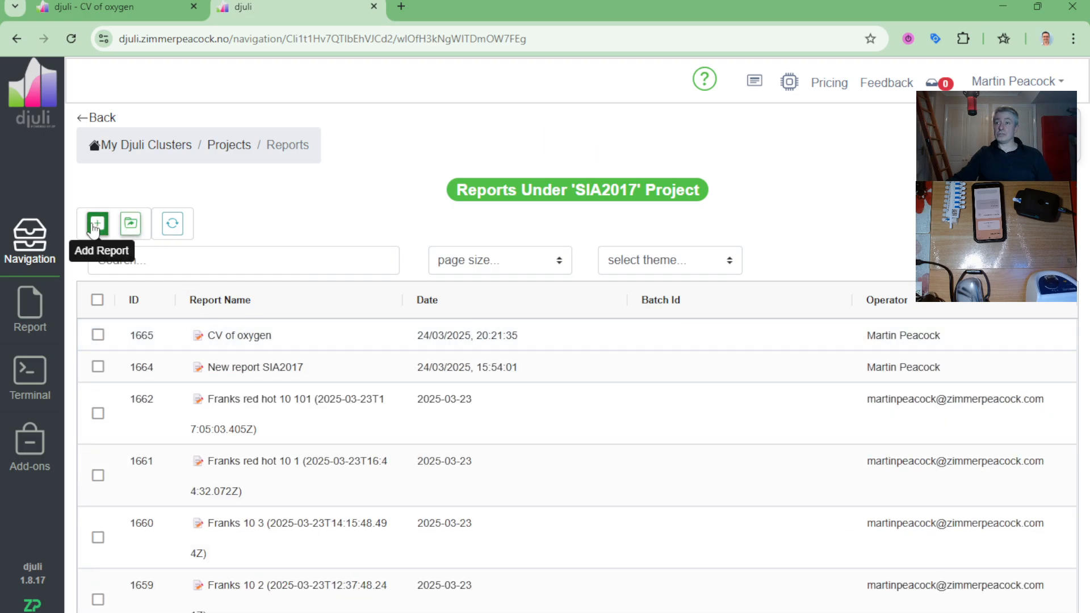
{"action": "left_click", "coordinate": [95, 228]}
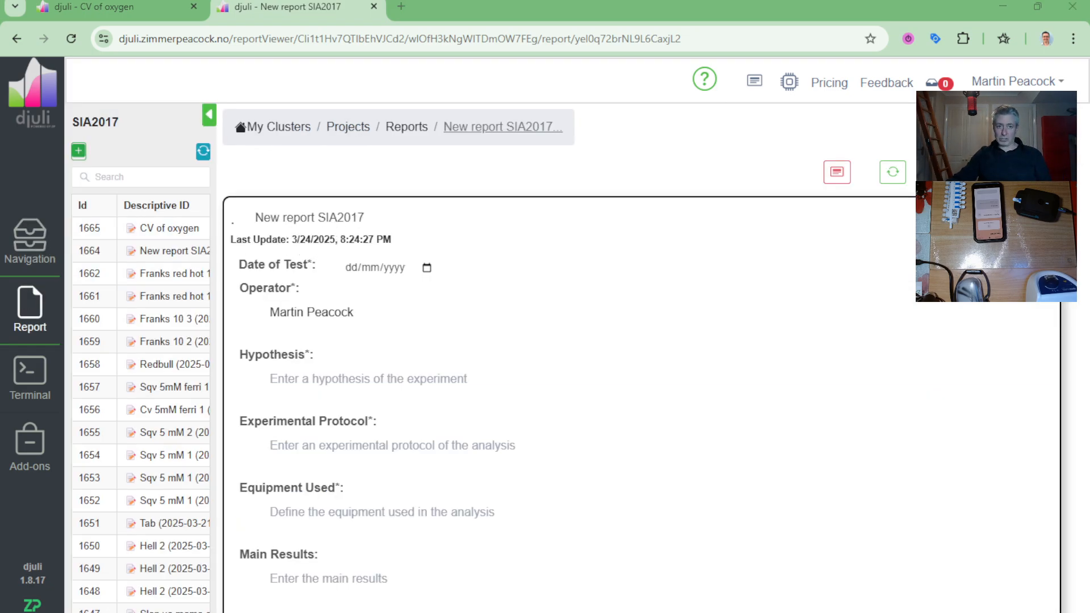
Step: Switch to Excel, review the Current and Potential columns of cyclic voltammetry.csv, and close the workbook
{"action": "left_click_drag", "start_coordinate": [0, 35], "coordinate": [493, 54]}
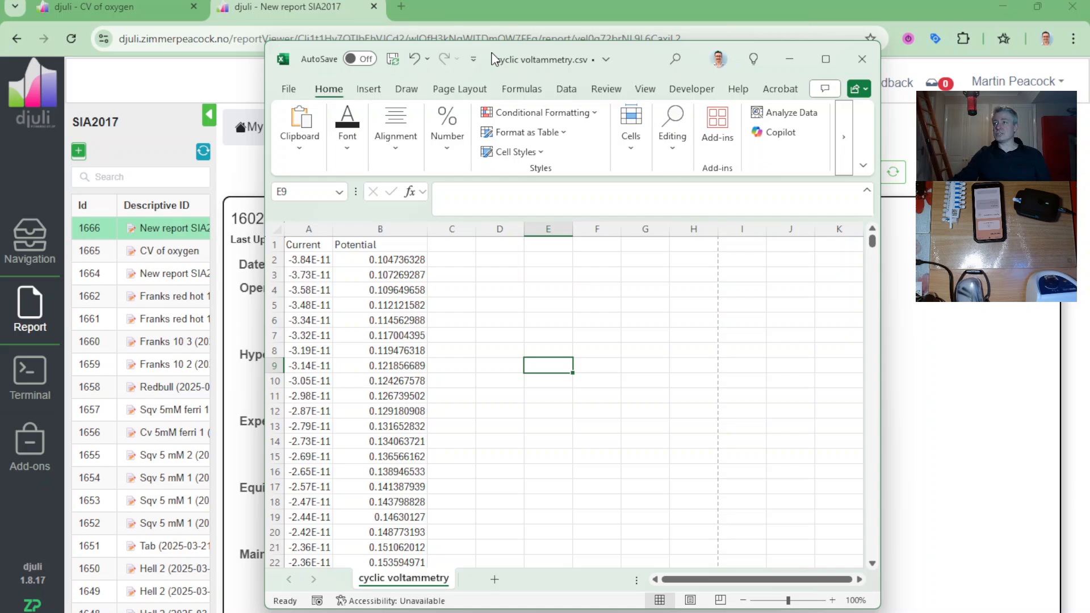
{"action": "left_click", "coordinate": [827, 59]}
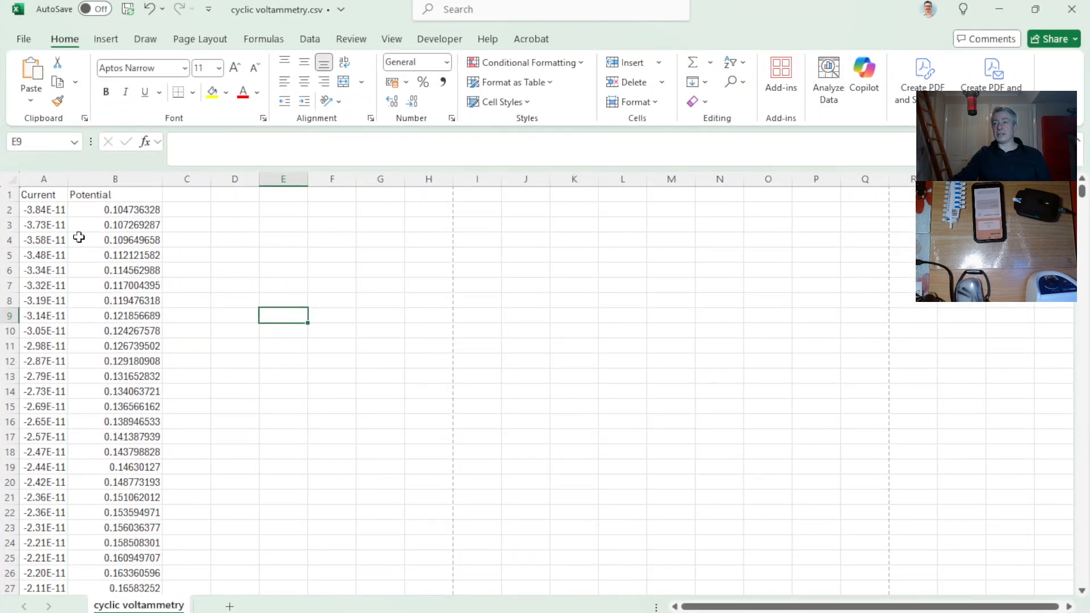
{"action": "left_click", "coordinate": [35, 194]}
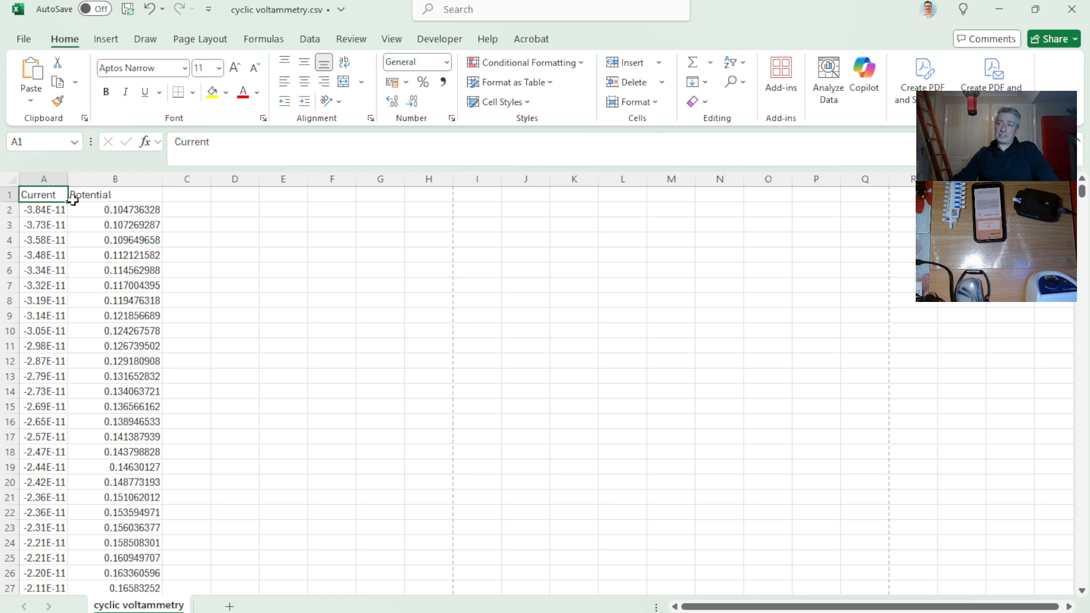
{"action": "left_click", "coordinate": [104, 195]}
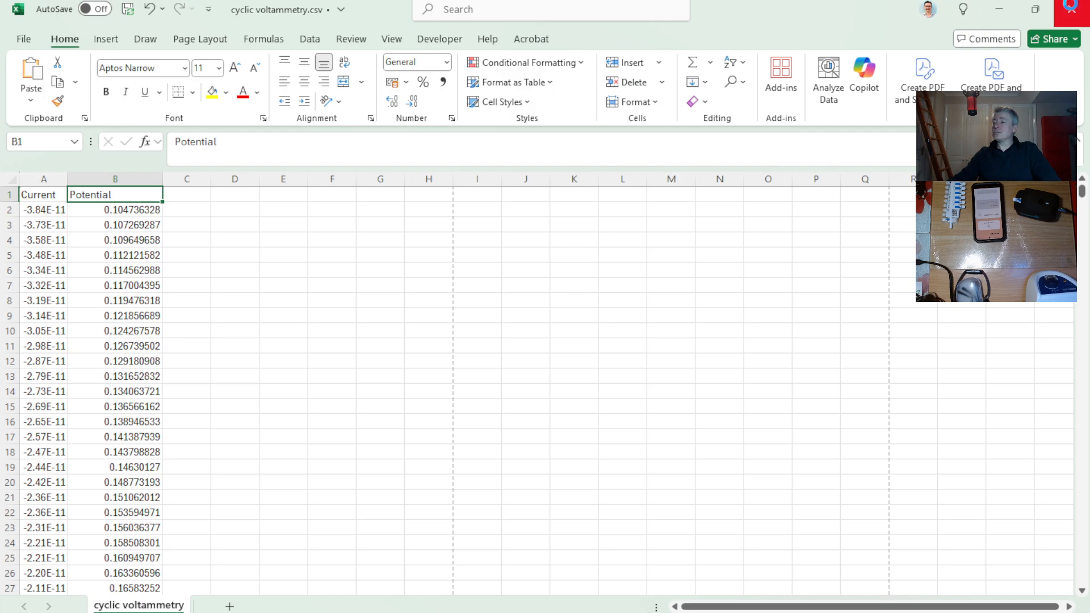
{"action": "left_click", "coordinate": [1072, 9]}
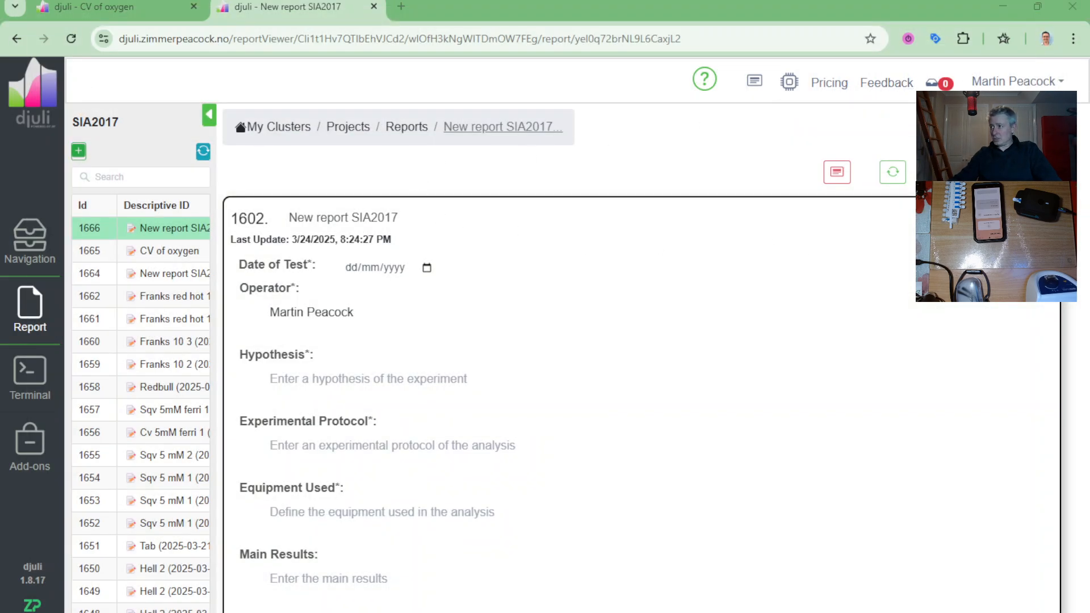
Step: Upload cyclic voltammetry.csv from the Desktop to the new report's files
{"action": "left_click", "coordinate": [1005, 172]}
{"action": "left_click", "coordinate": [819, 237]}
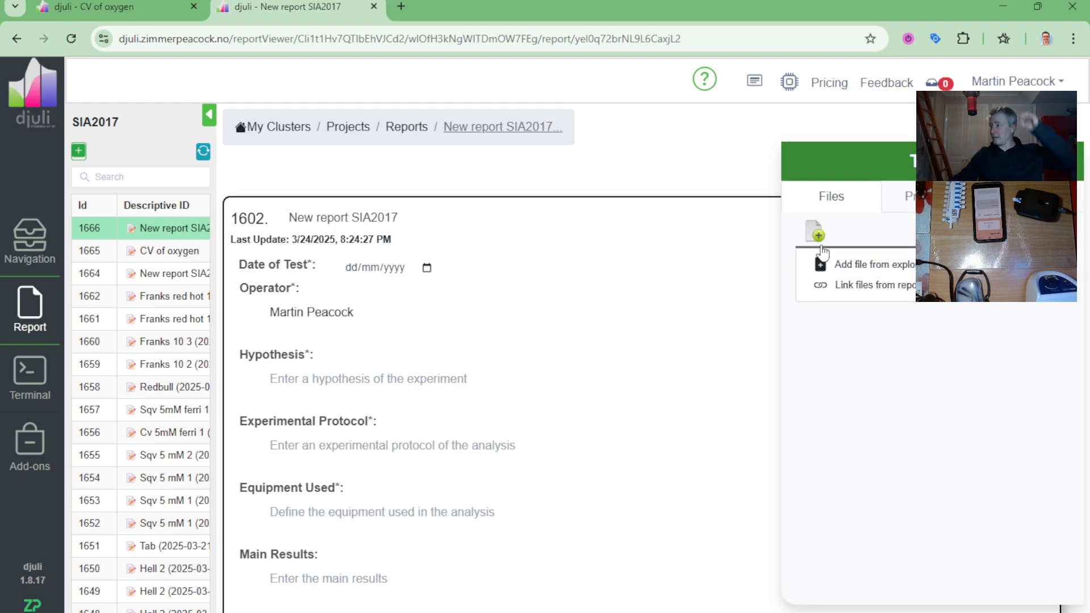
{"action": "left_click", "coordinate": [849, 265]}
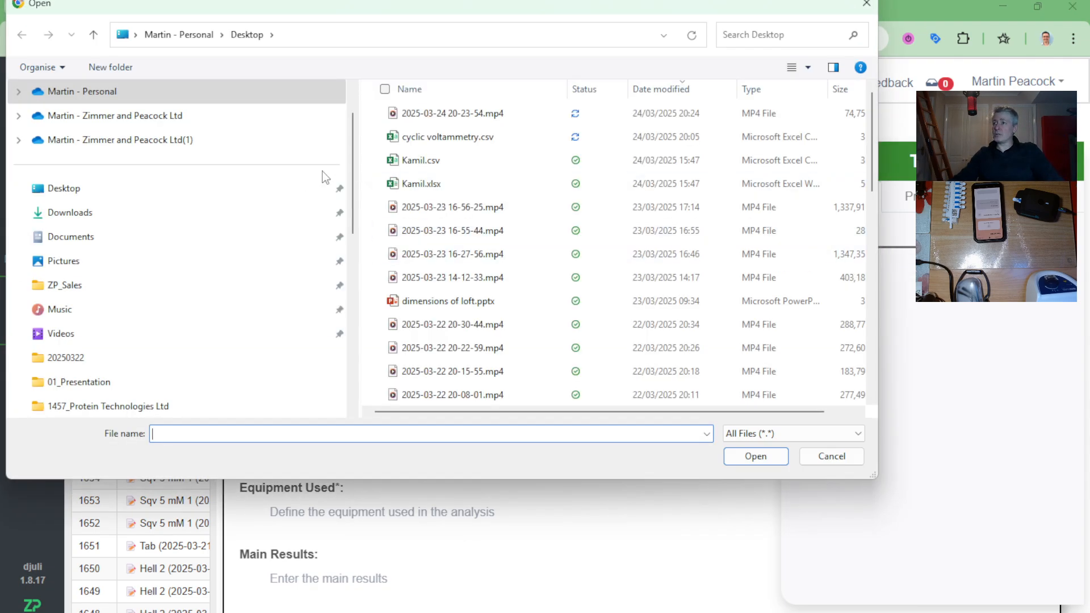
{"action": "left_click", "coordinate": [449, 137]}
{"action": "left_click", "coordinate": [756, 456]}
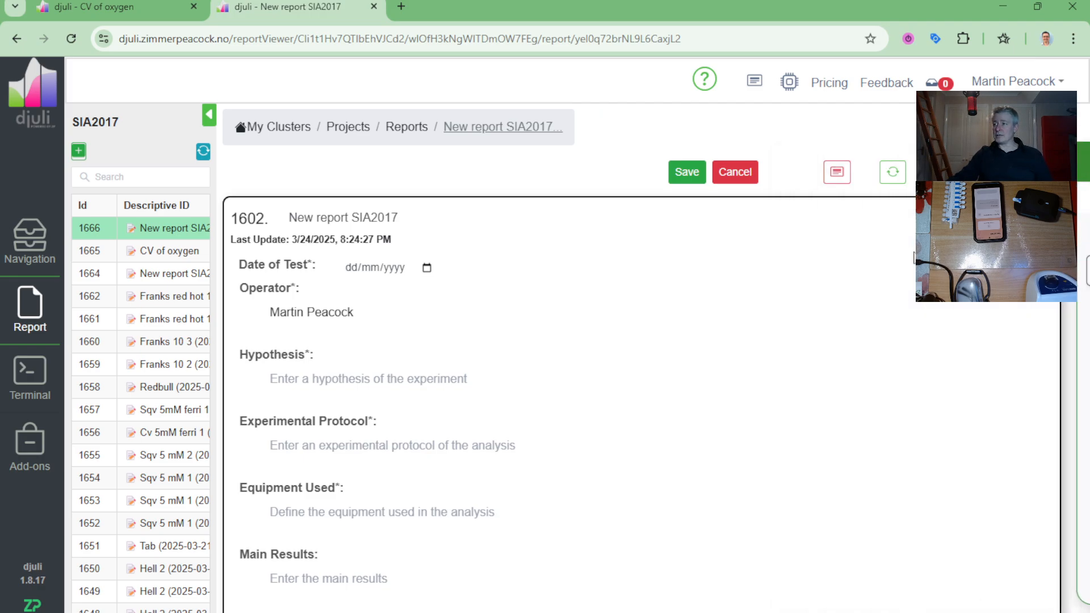
{"action": "scroll", "coordinate": [763, 369], "scroll_direction": "down", "scroll_amount": 2}
{"action": "scroll", "coordinate": [888, 246], "scroll_direction": "up", "scroll_amount": 2}
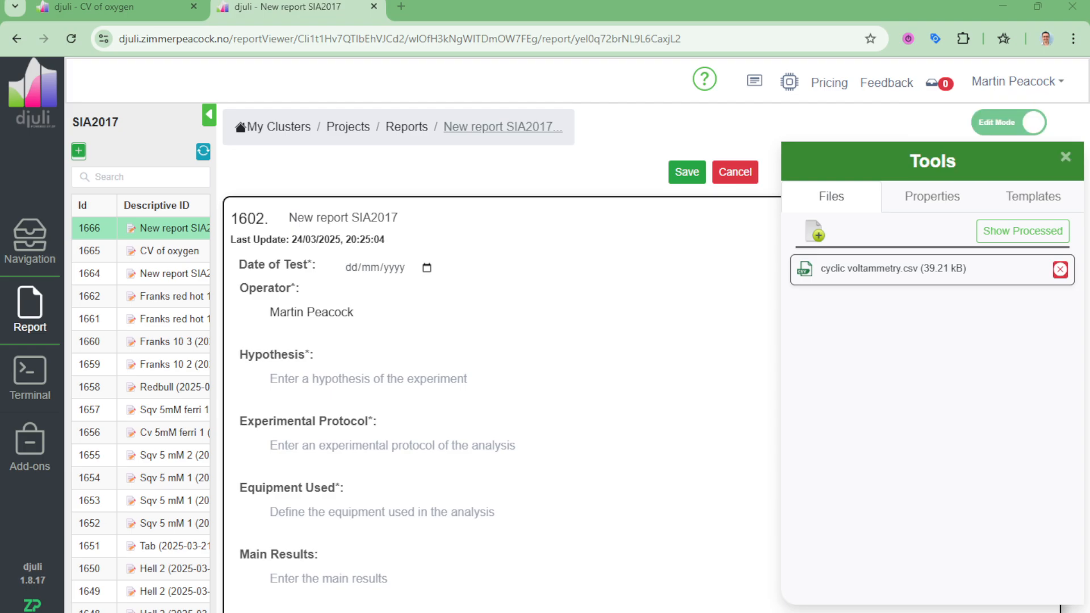
Step: Add a discrete Voltammetry (VD) study to the report's properties and view its raw data plot
{"action": "left_click", "coordinate": [921, 200]}
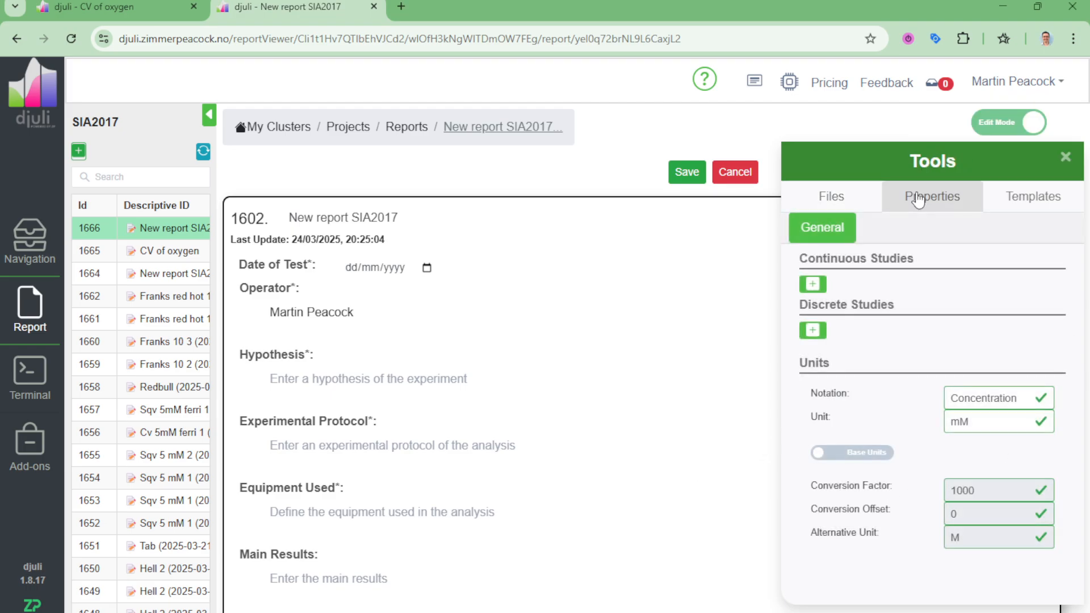
{"action": "left_click", "coordinate": [812, 331]}
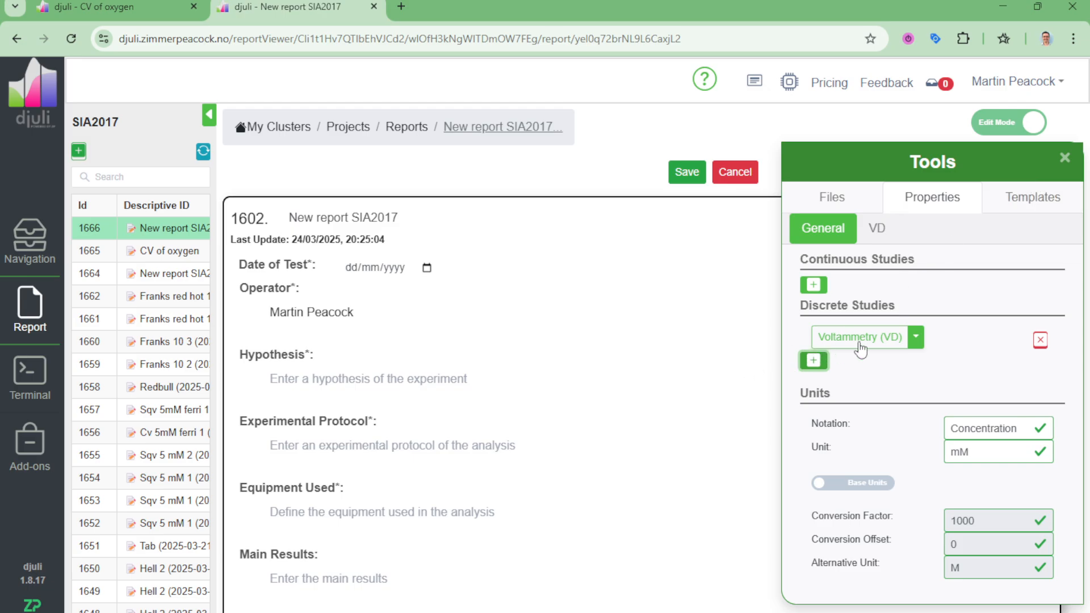
{"action": "left_click", "coordinate": [1065, 158]}
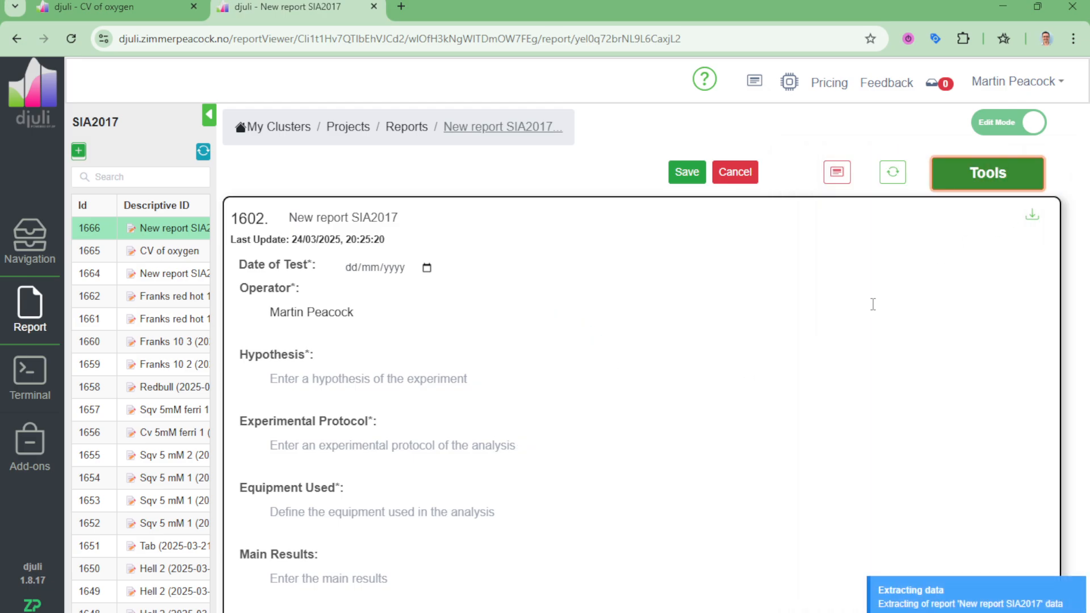
{"action": "scroll", "coordinate": [873, 305], "scroll_direction": "down", "scroll_amount": 10}
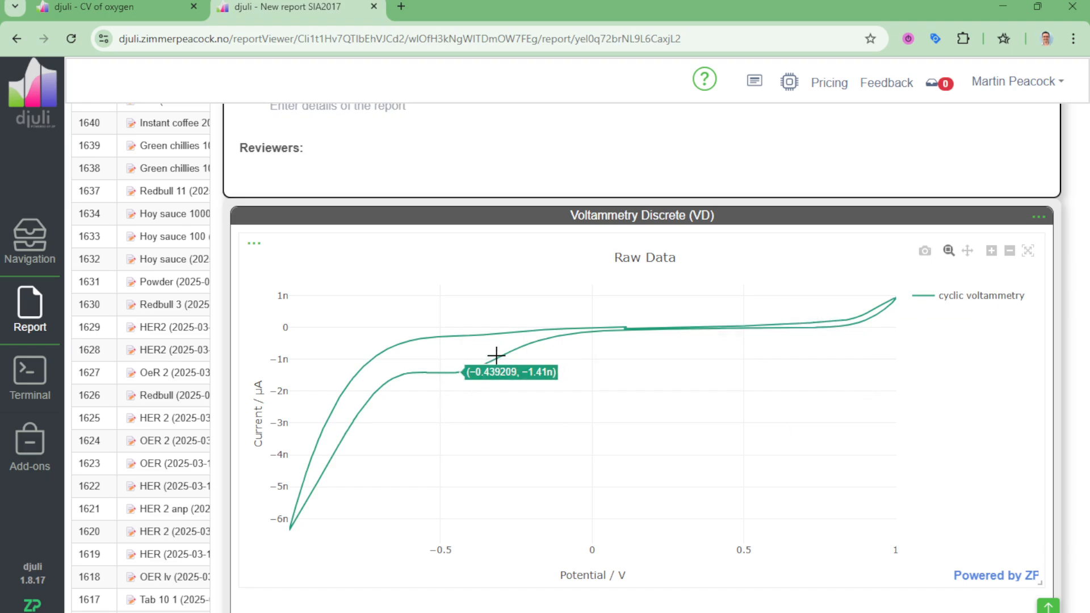
{"action": "scroll", "coordinate": [833, 434], "scroll_direction": "up", "scroll_amount": 10}
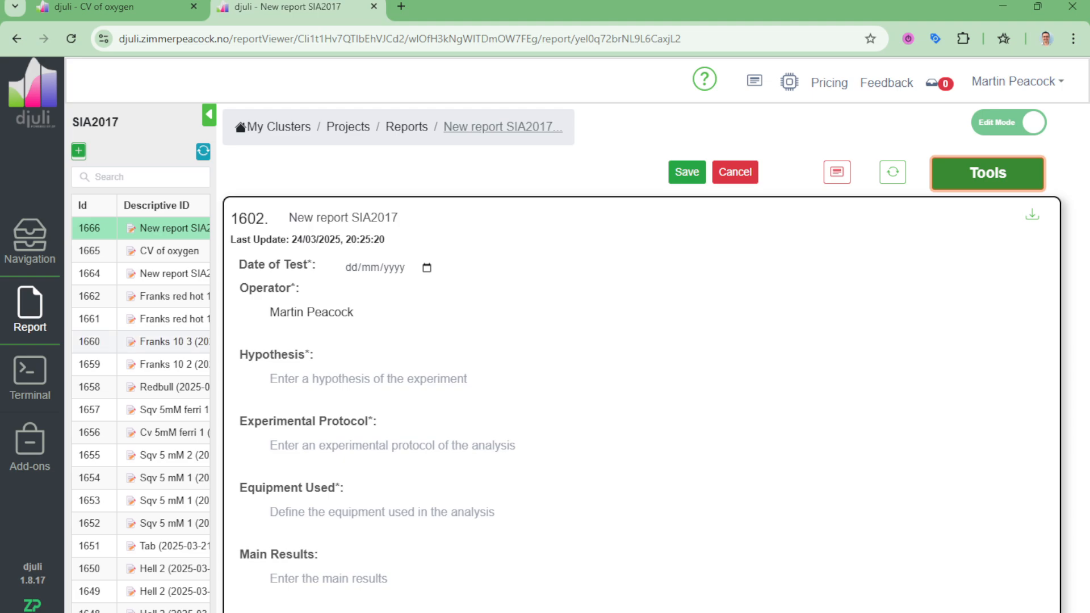
Step: Add a second discrete voltammetry study, VD1, to the report
{"action": "left_click", "coordinate": [989, 177]}
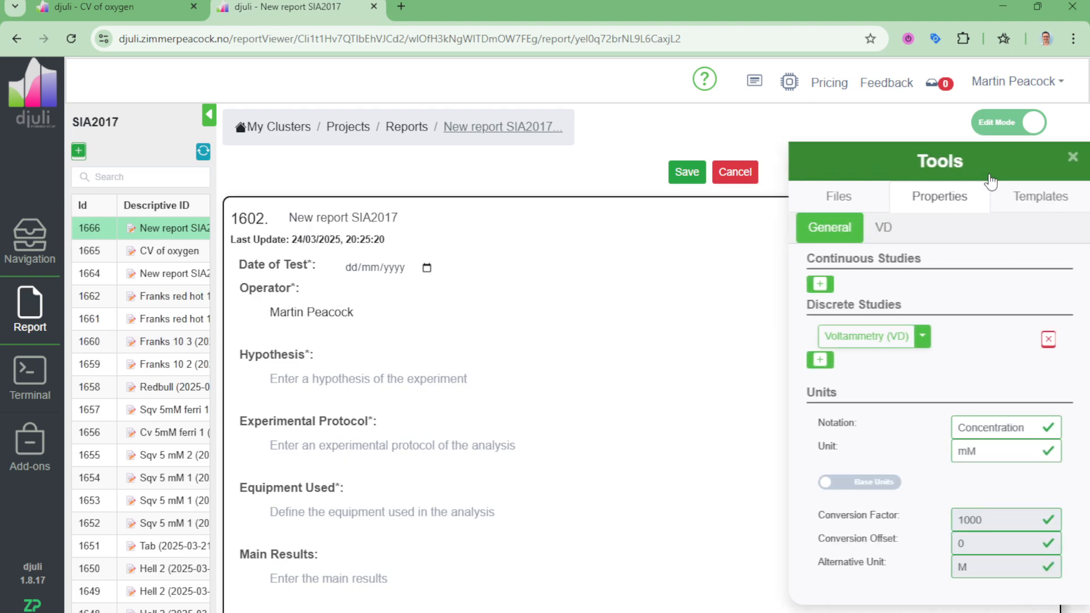
{"action": "left_click", "coordinate": [821, 366]}
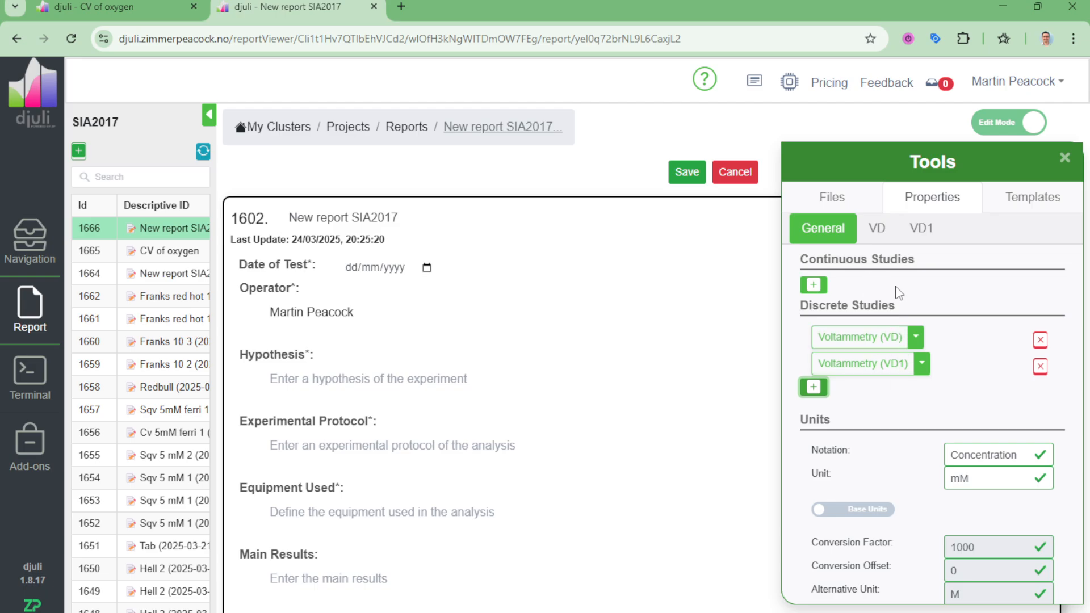
{"action": "left_click", "coordinate": [1065, 158]}
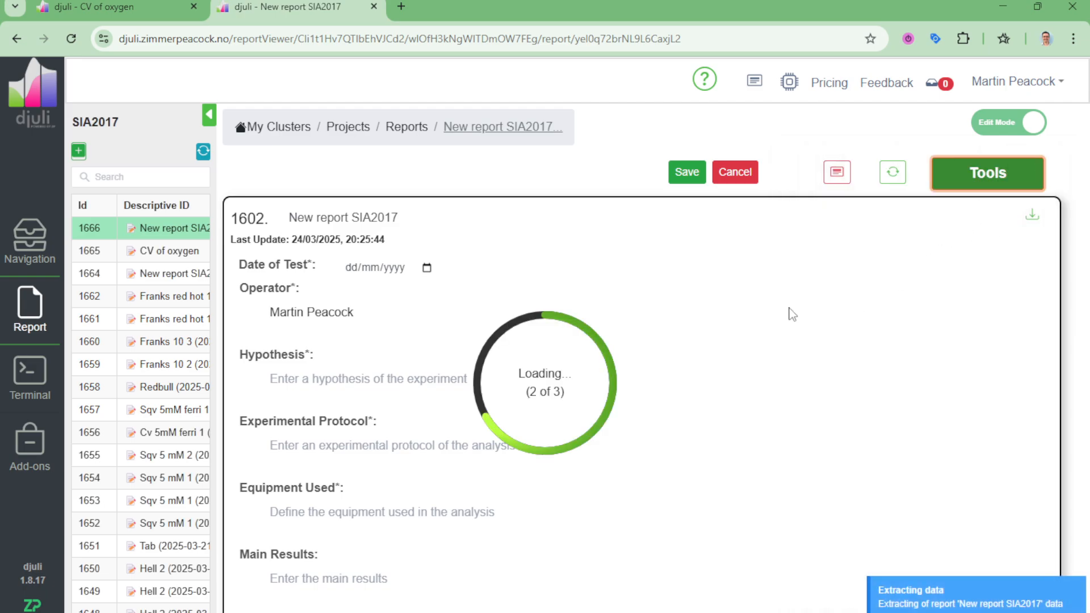
Step: Compare the raw data plots of the VD and VD1 voltammetry studies in the report
{"action": "scroll", "coordinate": [788, 309], "scroll_direction": "down", "scroll_amount": 13}
{"action": "scroll", "coordinate": [784, 303], "scroll_direction": "up", "scroll_amount": 1}
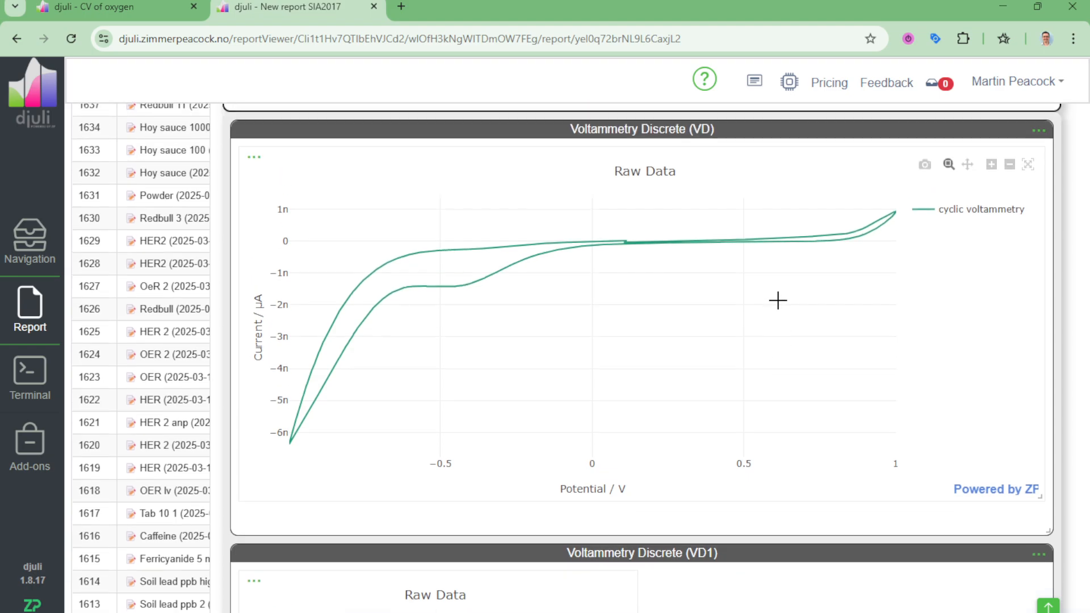
{"action": "scroll", "coordinate": [777, 300], "scroll_direction": "down", "scroll_amount": 6}
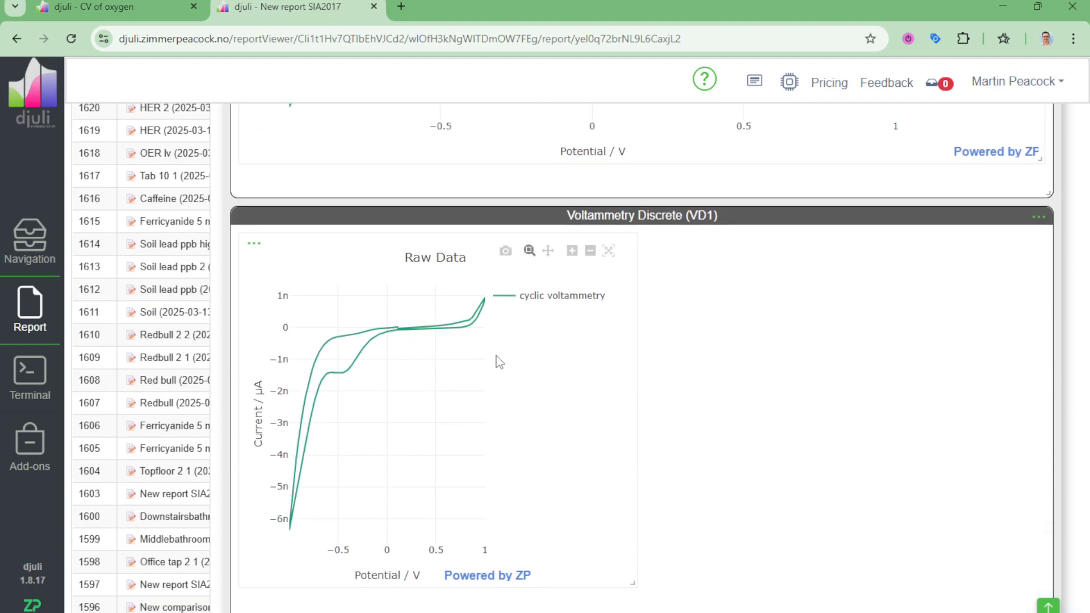
{"action": "scroll", "coordinate": [680, 266], "scroll_direction": "up", "scroll_amount": 5}
{"action": "scroll", "coordinate": [686, 278], "scroll_direction": "down", "scroll_amount": 5}
{"action": "scroll", "coordinate": [663, 330], "scroll_direction": "up", "scroll_amount": 9}
{"action": "scroll", "coordinate": [672, 370], "scroll_direction": "down", "scroll_amount": 3}
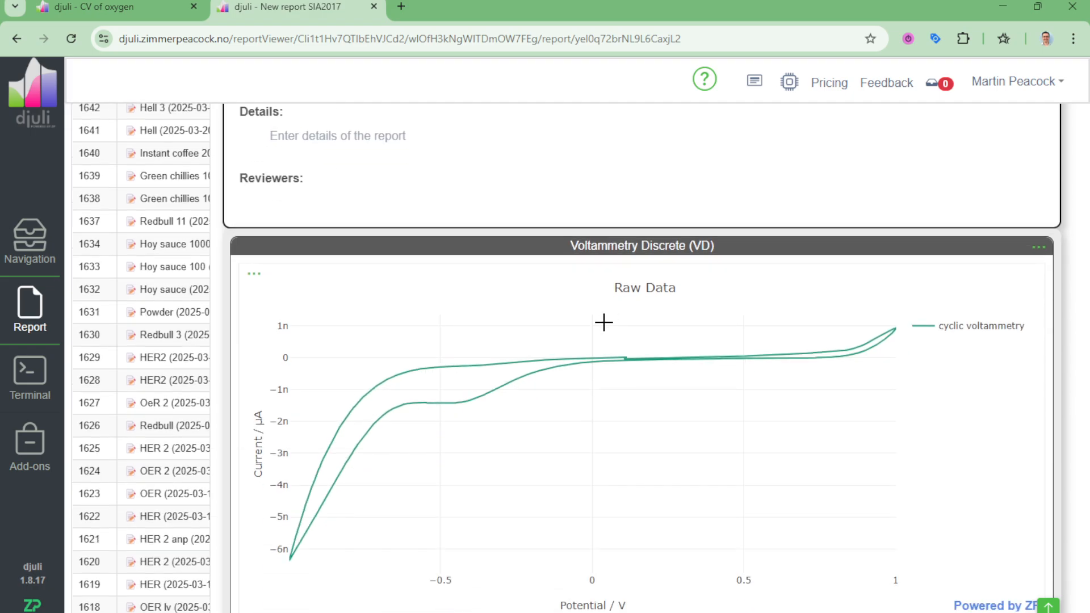
{"action": "scroll", "coordinate": [604, 323], "scroll_direction": "down", "scroll_amount": 7}
{"action": "scroll", "coordinate": [844, 215], "scroll_direction": "up", "scroll_amount": 14}
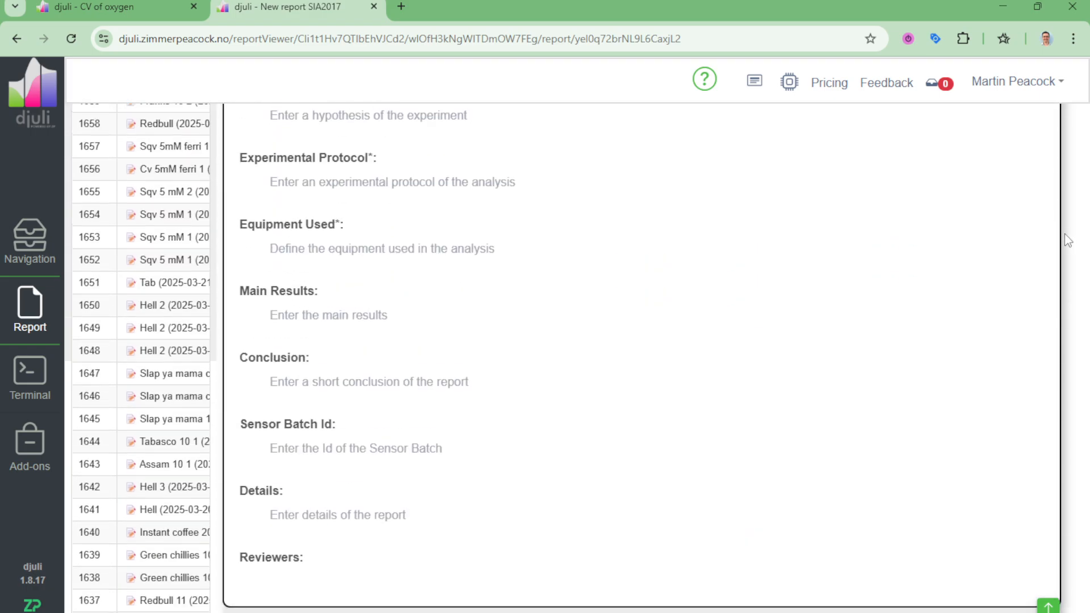
Step: Add a Crop pre-processing operation to the VD1 voltammetry study
{"action": "scroll", "coordinate": [1067, 238], "scroll_direction": "up", "scroll_amount": 5}
{"action": "left_click", "coordinate": [1003, 178]}
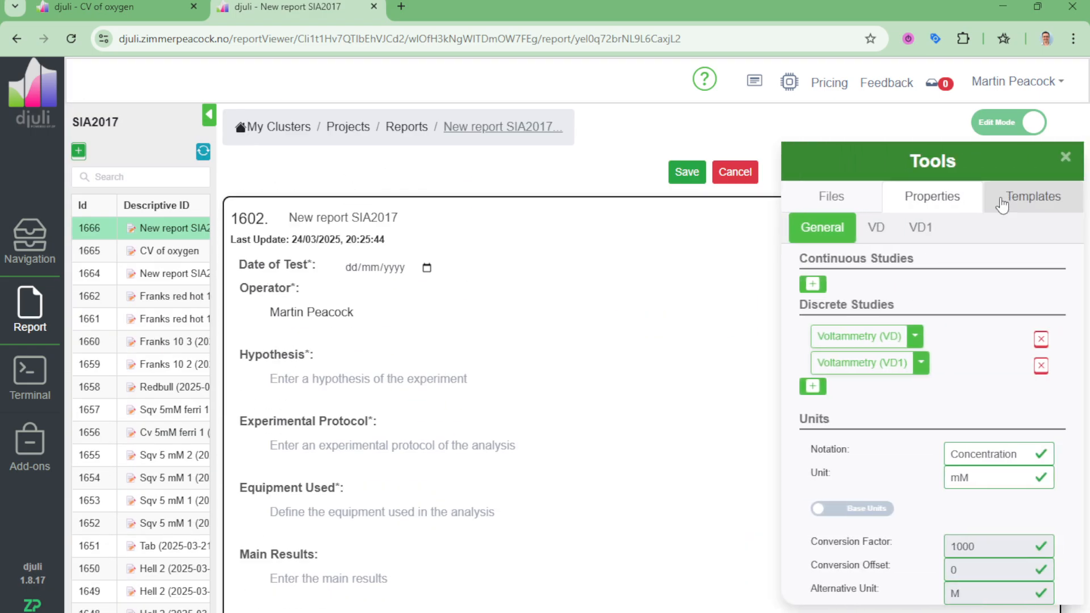
{"action": "left_click", "coordinate": [920, 228]}
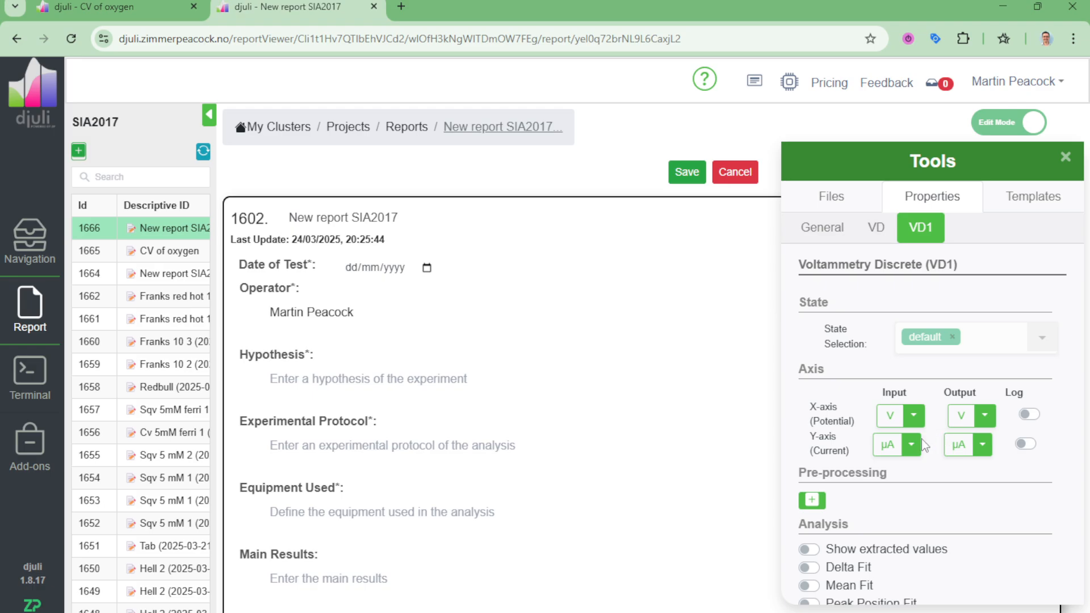
{"action": "left_click", "coordinate": [823, 510]}
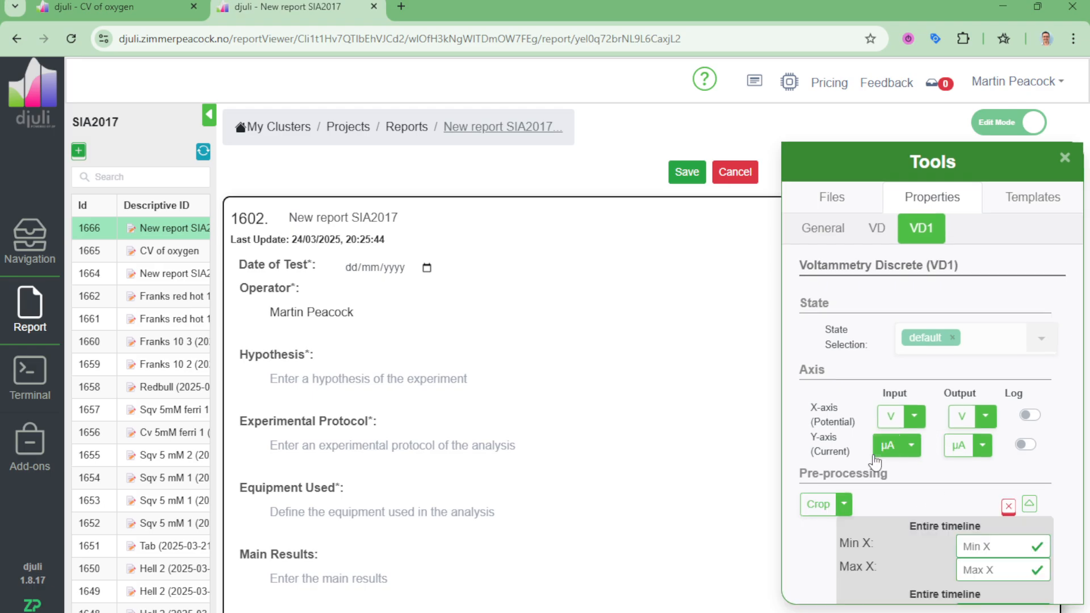
{"action": "scroll", "coordinate": [944, 423], "scroll_direction": "down", "scroll_amount": 3}
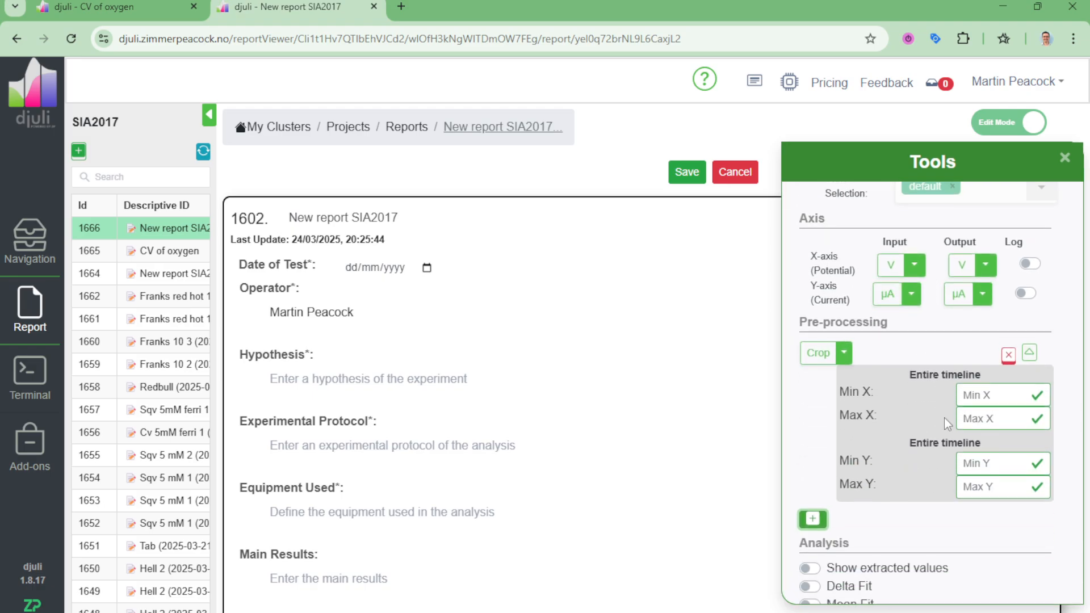
Step: Set the VD1 crop's Min X to 0 and Max X to -0.7, apply it, and view the preprocessed data plot
{"action": "left_click", "coordinate": [1020, 397]}
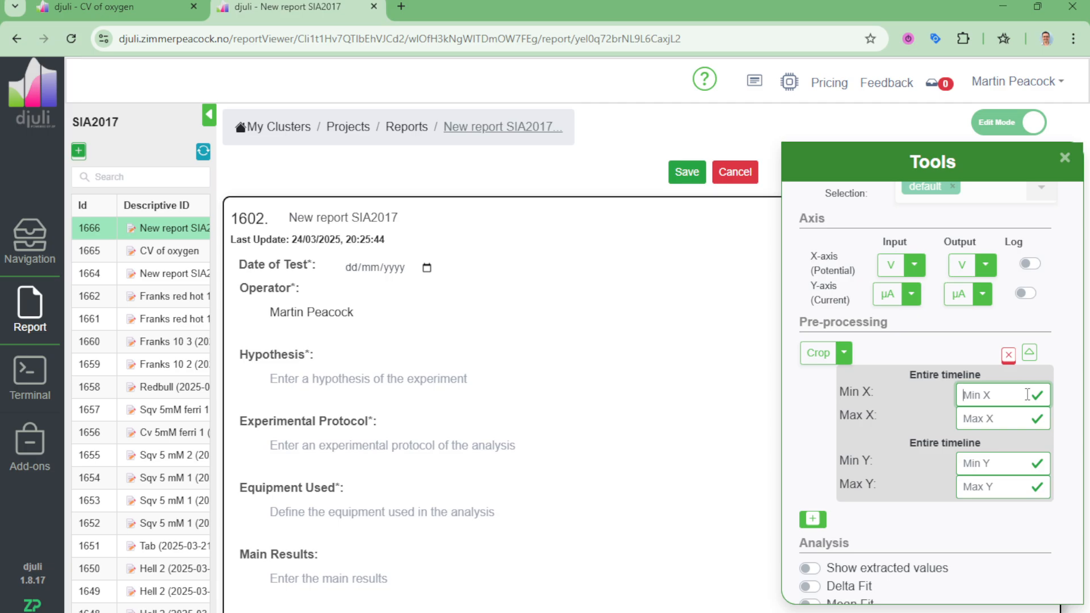
{"action": "type", "text": "0"}
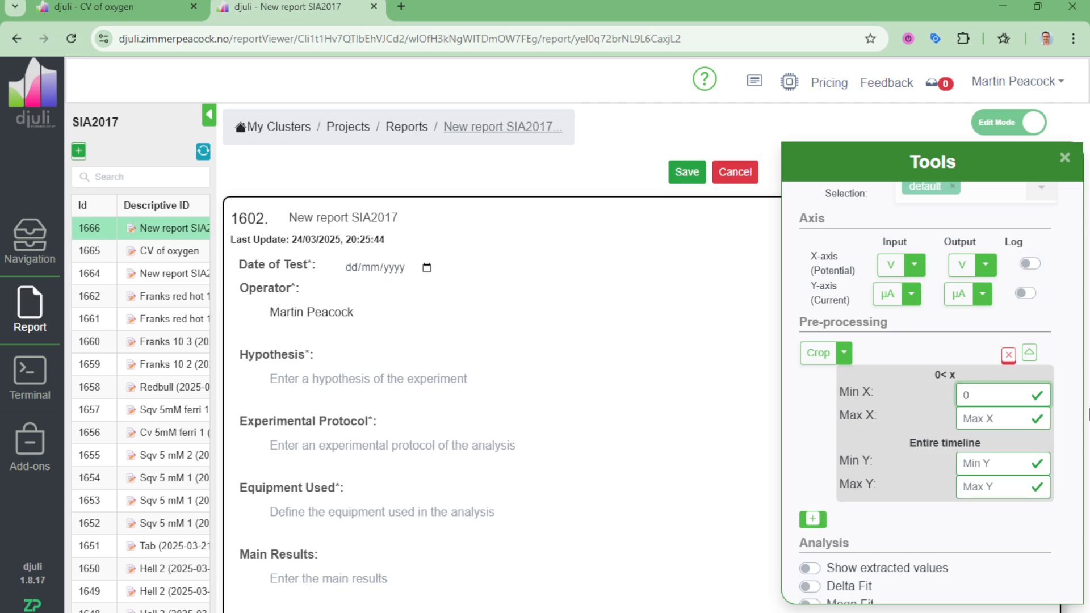
{"action": "left_click", "coordinate": [1005, 418]}
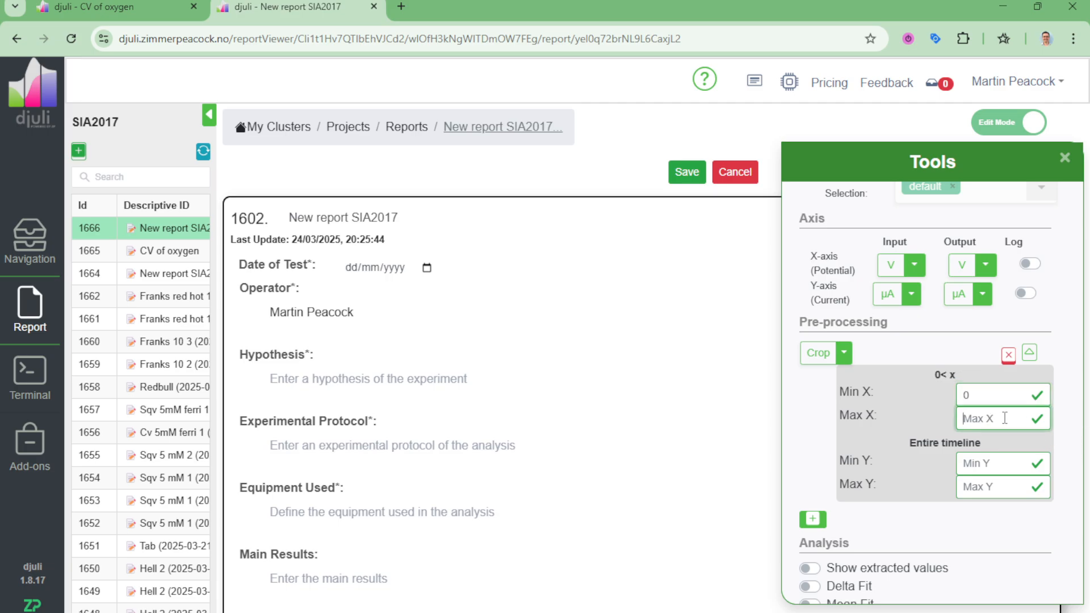
{"action": "type", "text": "-0.7"}
{"action": "scroll", "coordinate": [1014, 278], "scroll_direction": "up", "scroll_amount": 3}
{"action": "left_click", "coordinate": [1064, 157]}
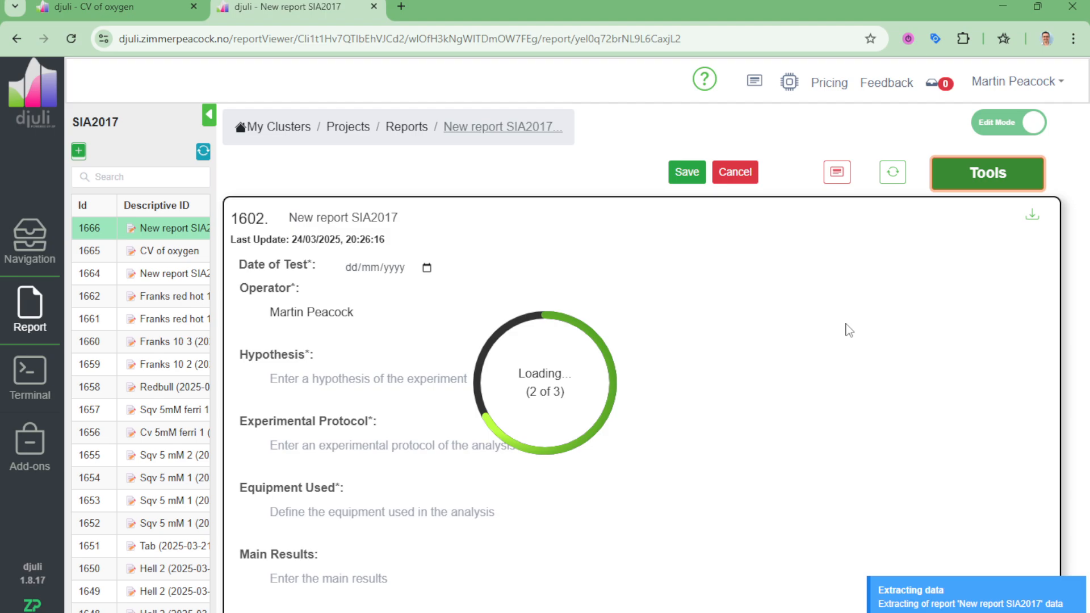
{"action": "scroll", "coordinate": [844, 320], "scroll_direction": "down", "scroll_amount": 10}
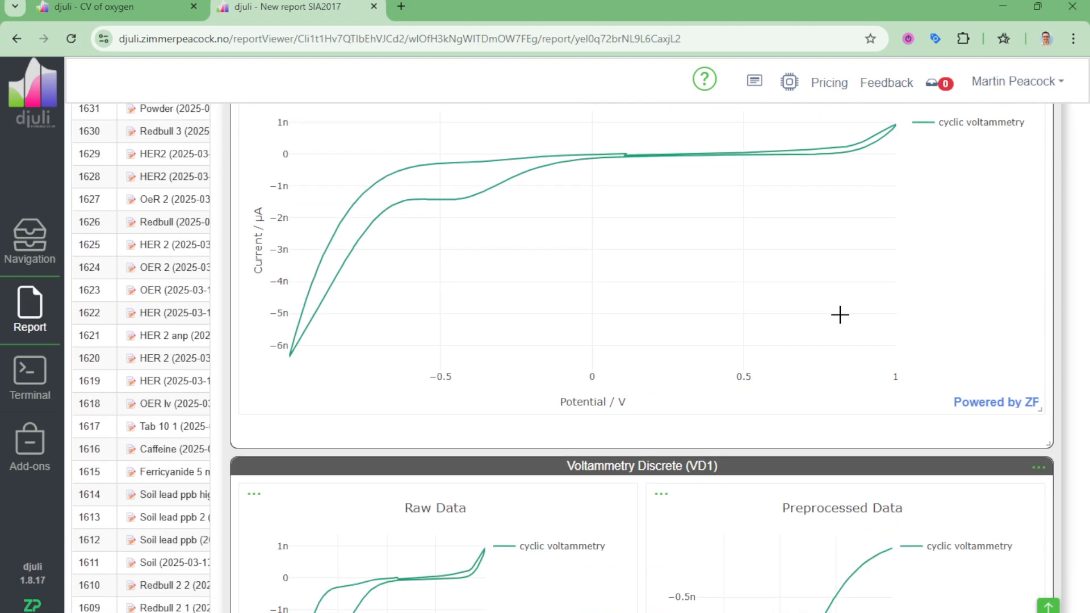
{"action": "scroll", "coordinate": [840, 315], "scroll_direction": "down", "scroll_amount": 5}
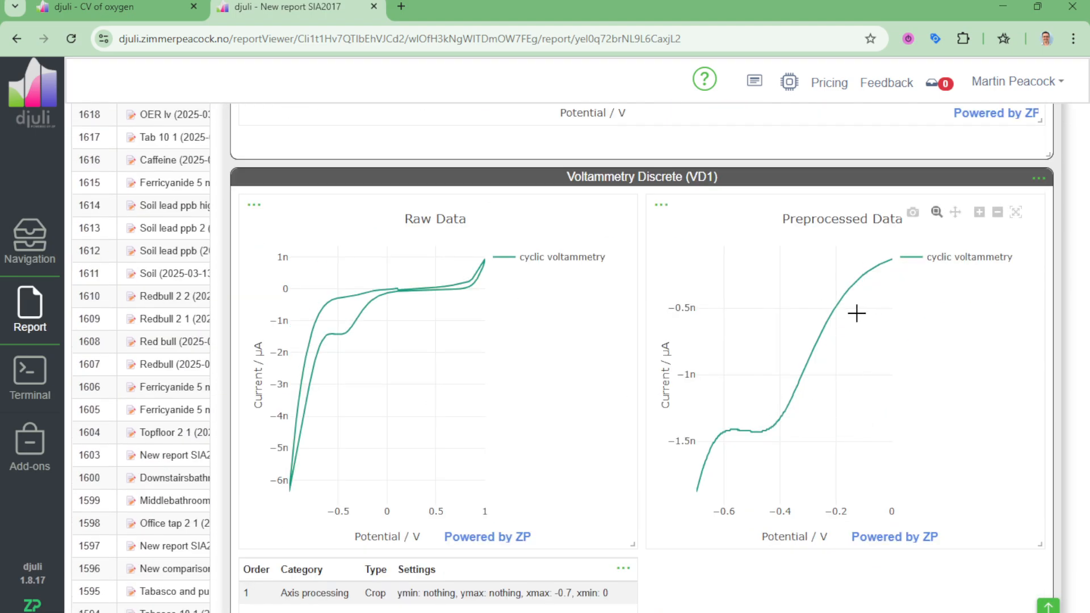
Step: Add a Flip y pre-processing operation after the VD1 crop, apply it, and inspect the preprocessed curve
{"action": "scroll", "coordinate": [840, 368], "scroll_direction": "up", "scroll_amount": 3}
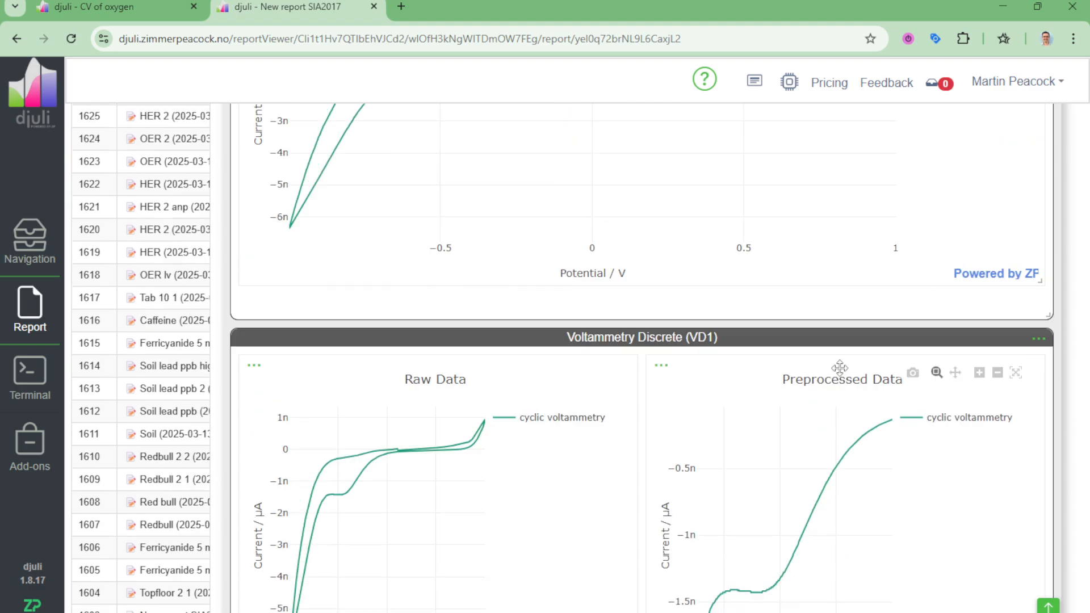
{"action": "scroll", "coordinate": [840, 367], "scroll_direction": "up", "scroll_amount": 12}
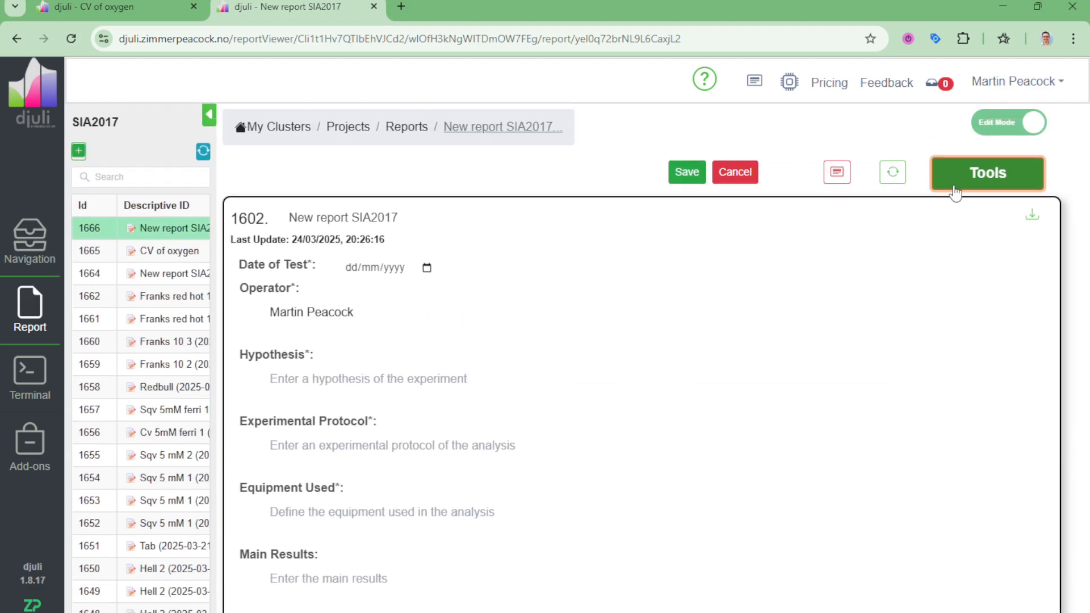
{"action": "left_click", "coordinate": [955, 192]}
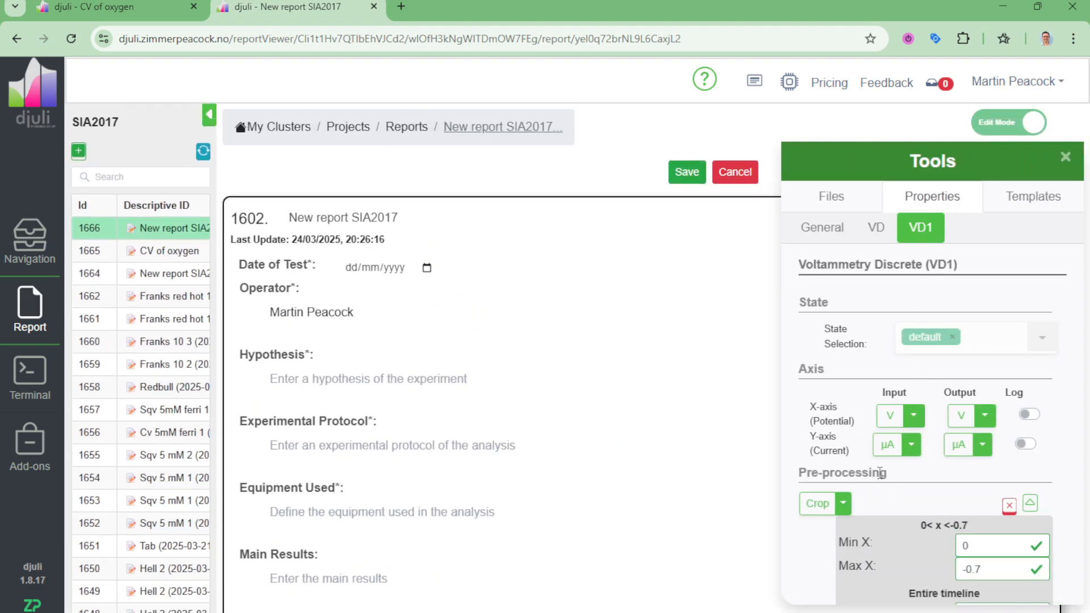
{"action": "scroll", "coordinate": [879, 472], "scroll_direction": "down", "scroll_amount": 3}
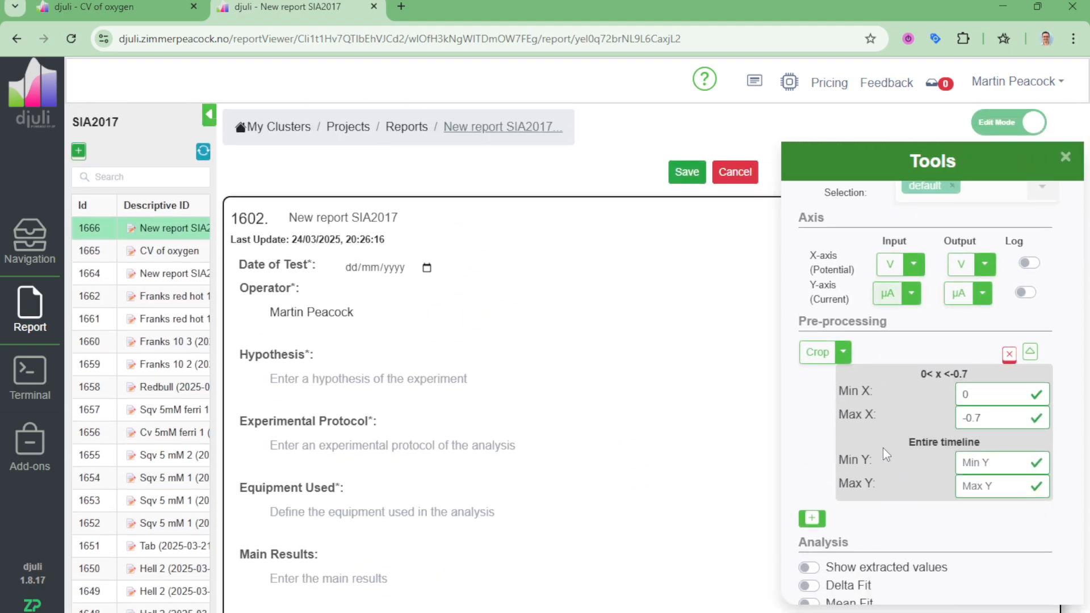
{"action": "left_click", "coordinate": [811, 517]}
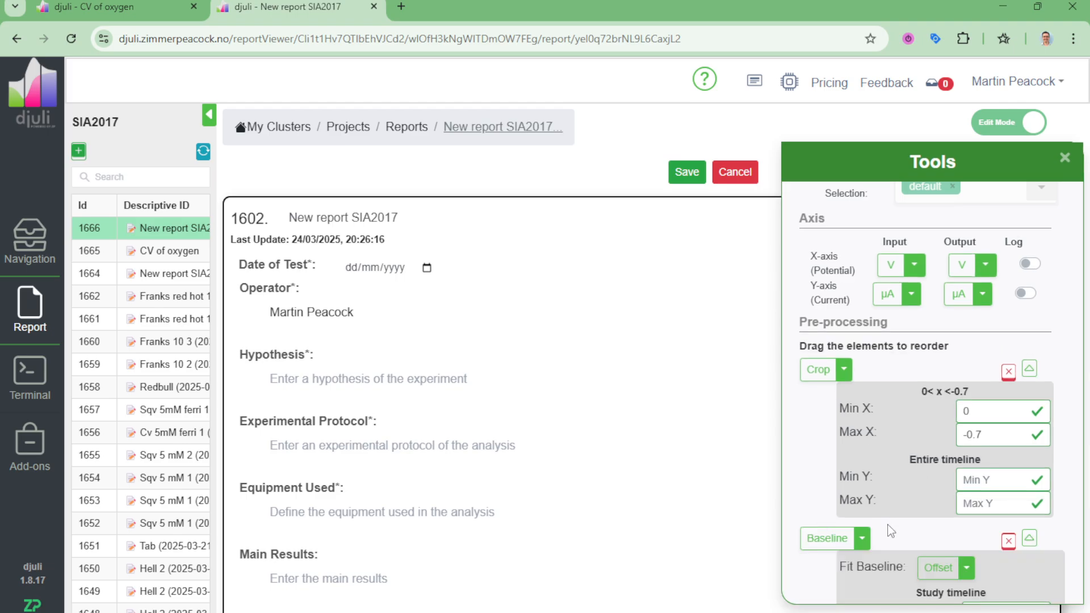
{"action": "left_click", "coordinate": [859, 538]}
{"action": "left_click", "coordinate": [843, 392]}
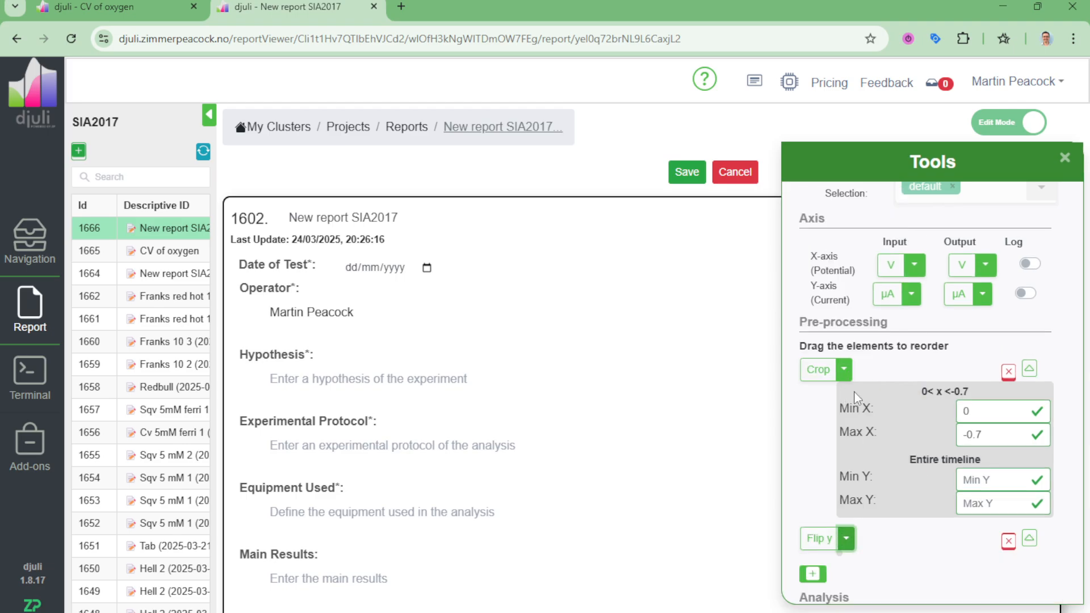
{"action": "left_click", "coordinate": [1064, 158]}
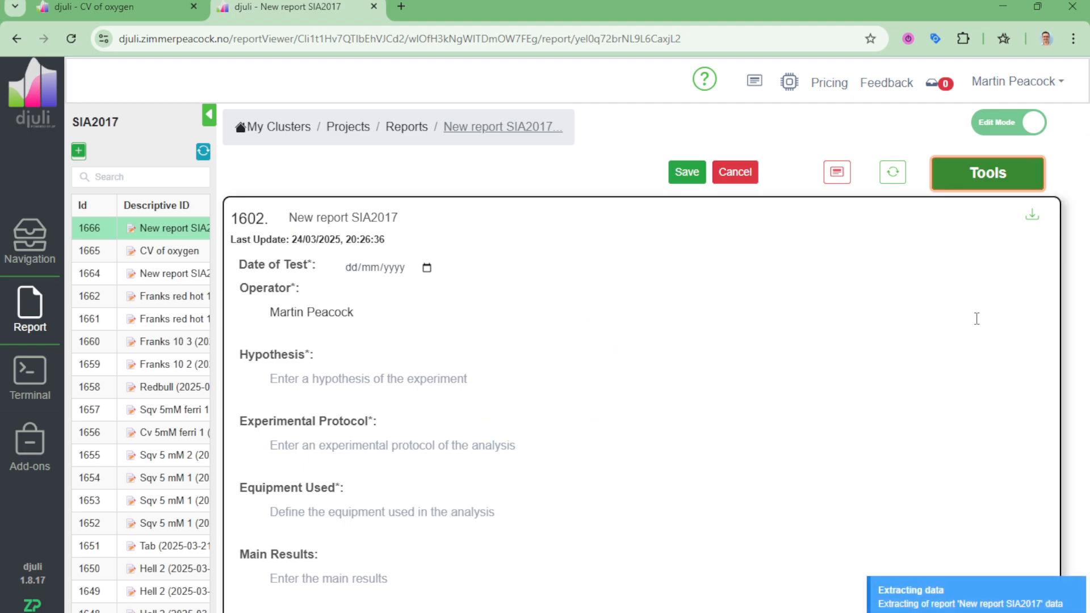
{"action": "scroll", "coordinate": [970, 312], "scroll_direction": "down", "scroll_amount": 10}
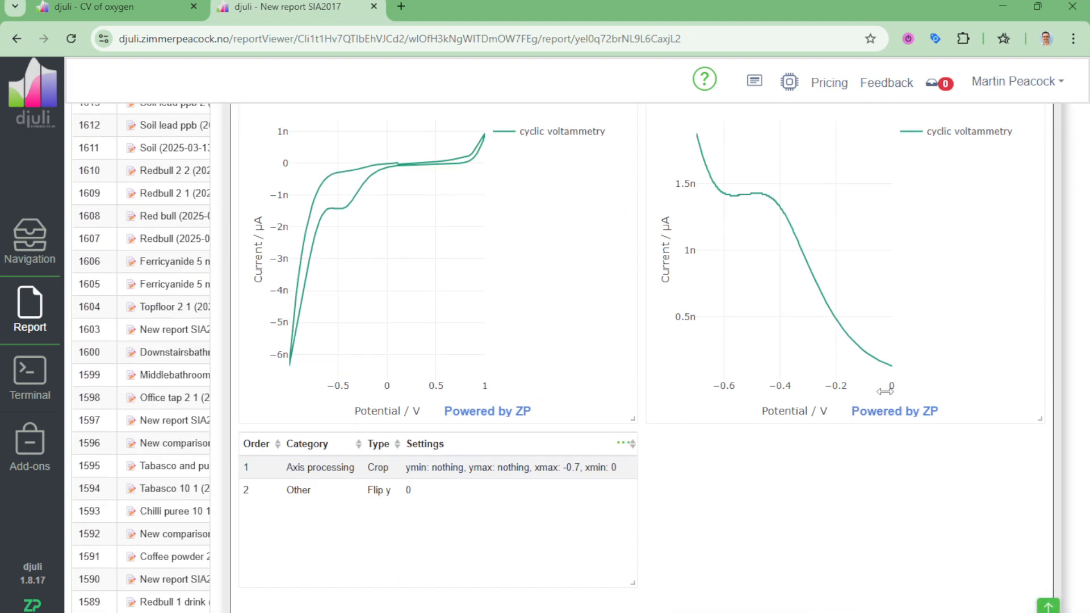
{"action": "mouse_move", "coordinate": [738, 200]}
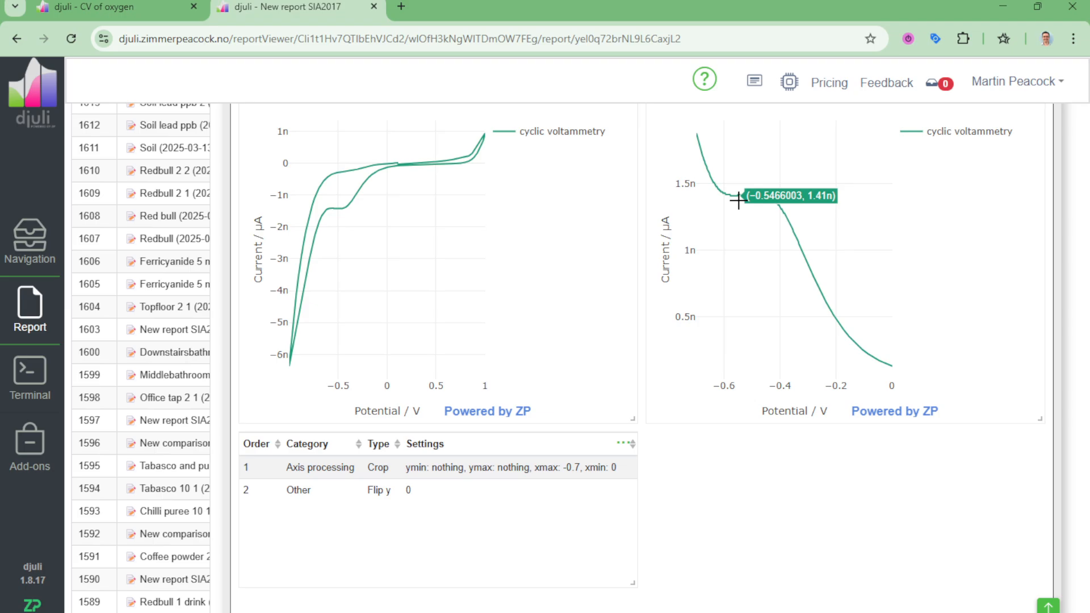
Step: Enable Peak Height Fit for VD1 with Center 0.5 and Window 0.05, apply it, and check the preprocessed data plot
{"action": "scroll", "coordinate": [908, 226], "scroll_direction": "up", "scroll_amount": 10}
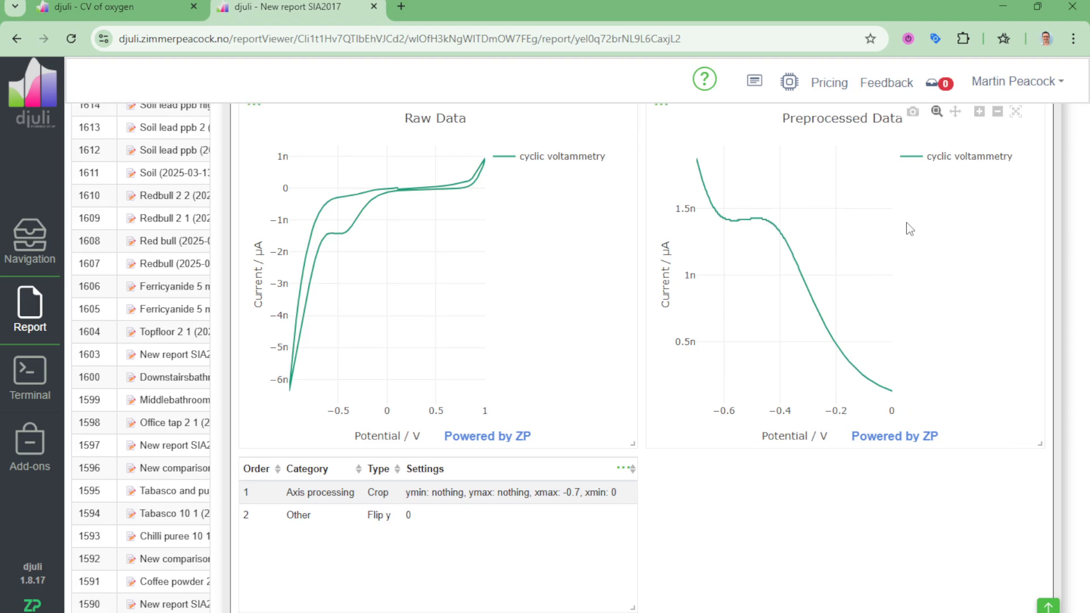
{"action": "left_click", "coordinate": [979, 195]}
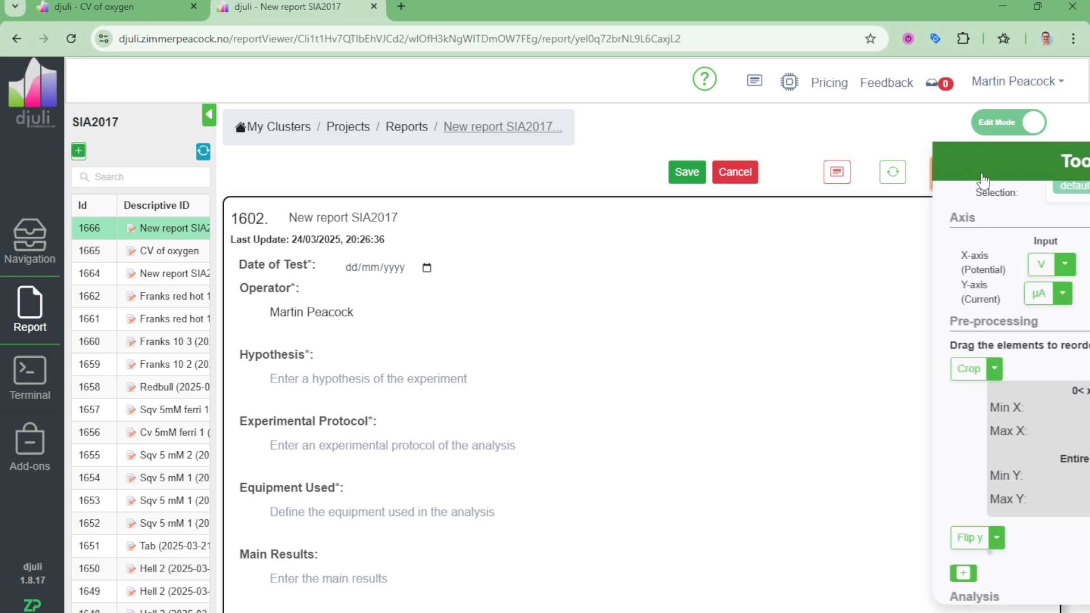
{"action": "scroll", "coordinate": [903, 465], "scroll_direction": "down", "scroll_amount": 4}
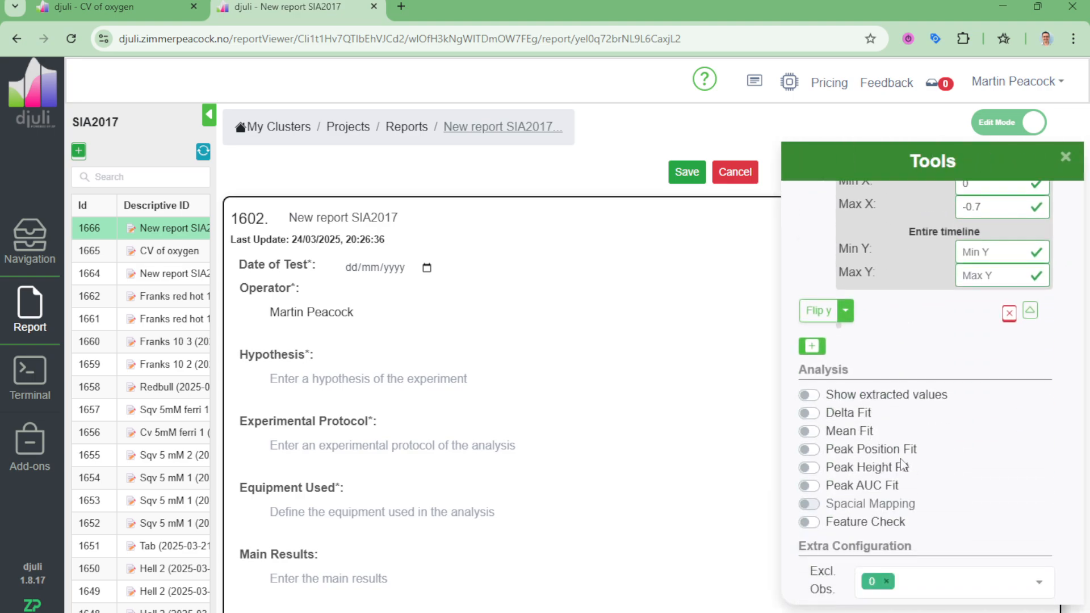
{"action": "left_click", "coordinate": [806, 469]}
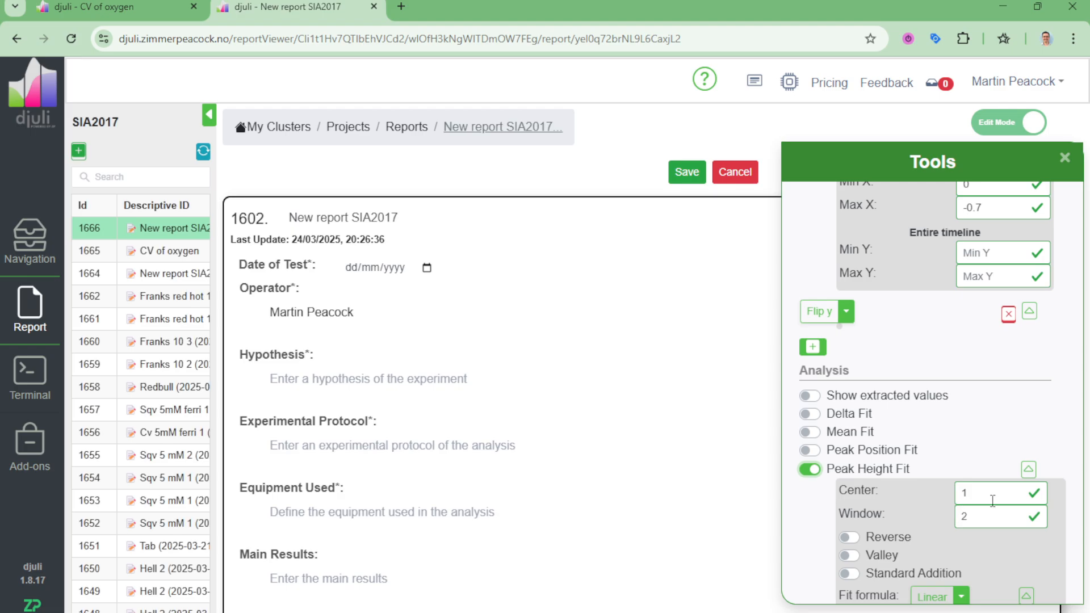
{"action": "left_click_drag", "start_coordinate": [992, 500], "coordinate": [952, 499]}
{"action": "left_click", "coordinate": [963, 519]}
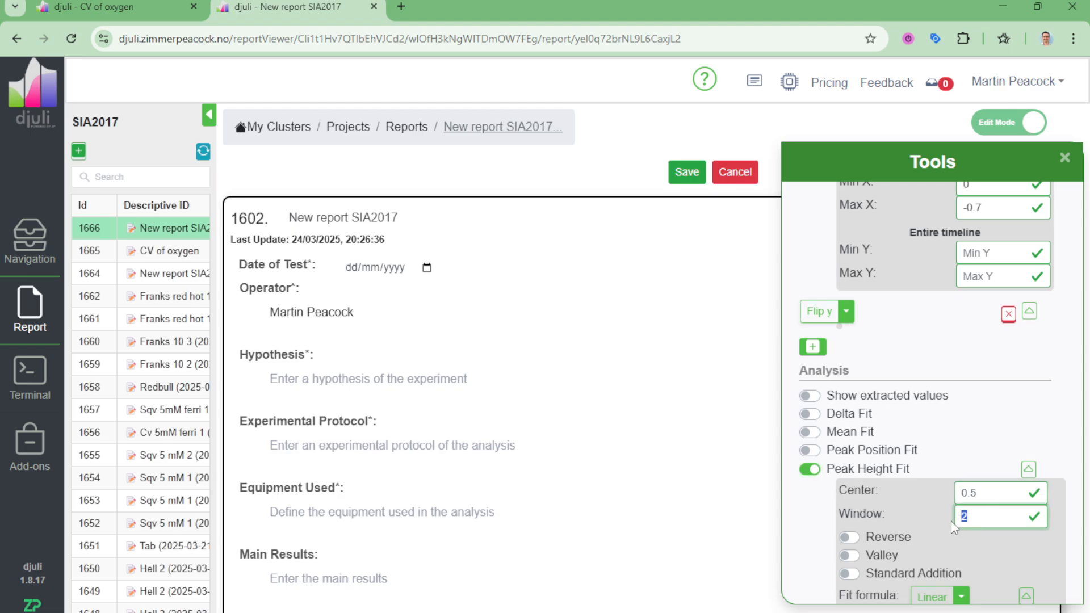
{"action": "type", "text": "0.05"}
{"action": "left_click", "coordinate": [1065, 158]}
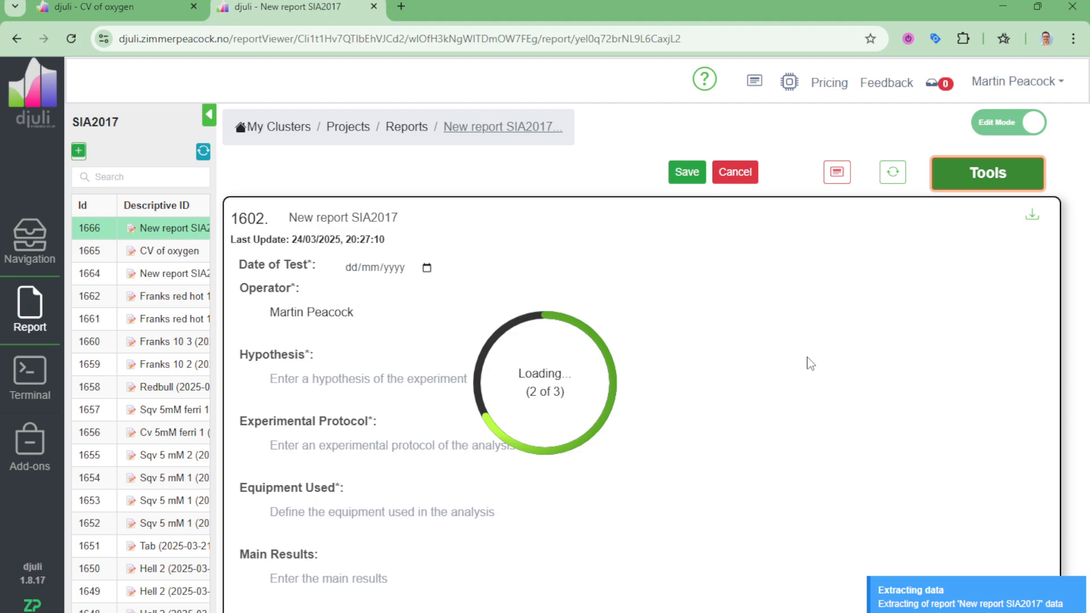
{"action": "scroll", "coordinate": [808, 294], "scroll_direction": "down", "scroll_amount": 14}
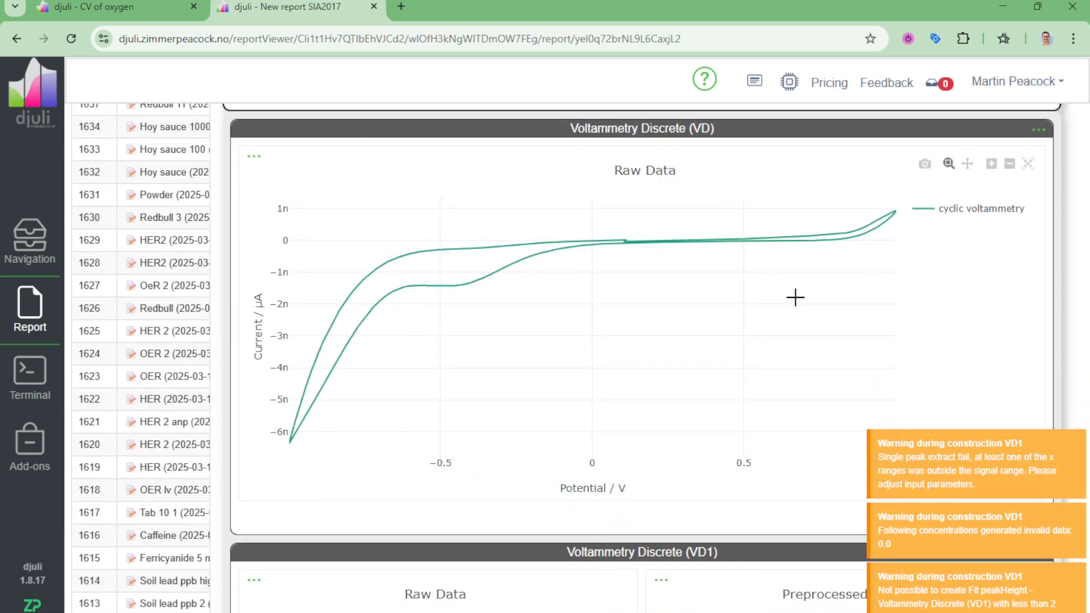
{"action": "scroll", "coordinate": [795, 297], "scroll_direction": "down", "scroll_amount": 8}
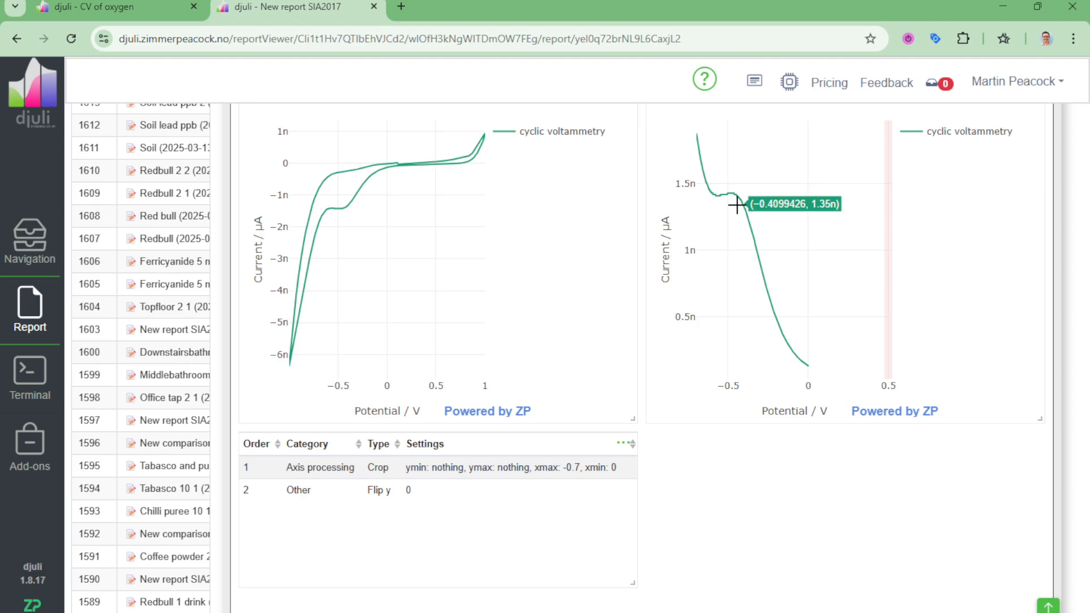
Step: Set the VD1 Peak Height Fit's Center to -0.5, apply it, and view the peak window on the preprocessed plot
{"action": "scroll", "coordinate": [871, 258], "scroll_direction": "up", "scroll_amount": 10}
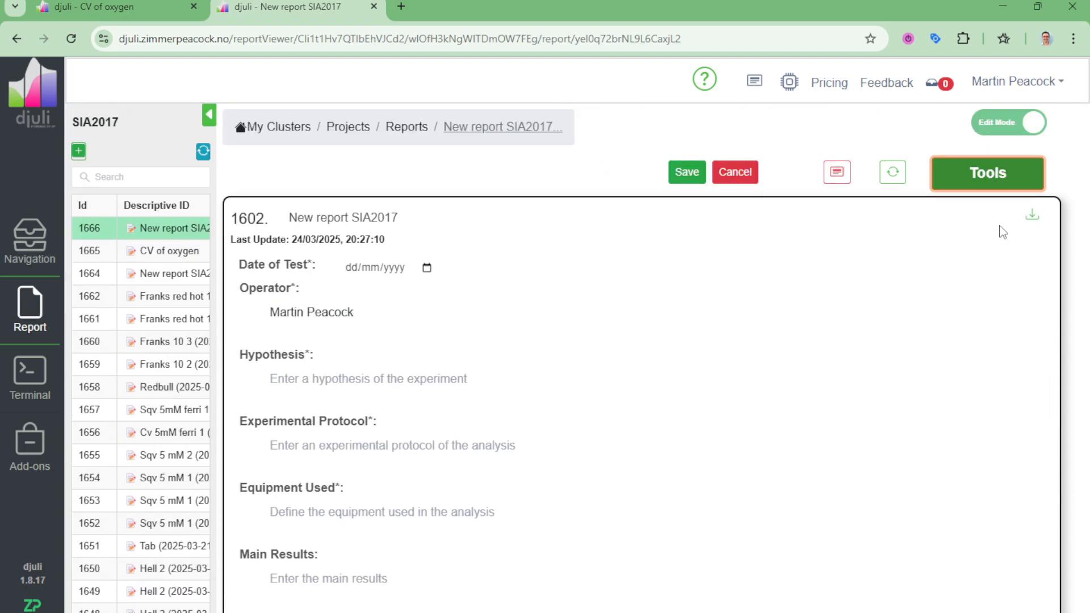
{"action": "left_click", "coordinate": [991, 180]}
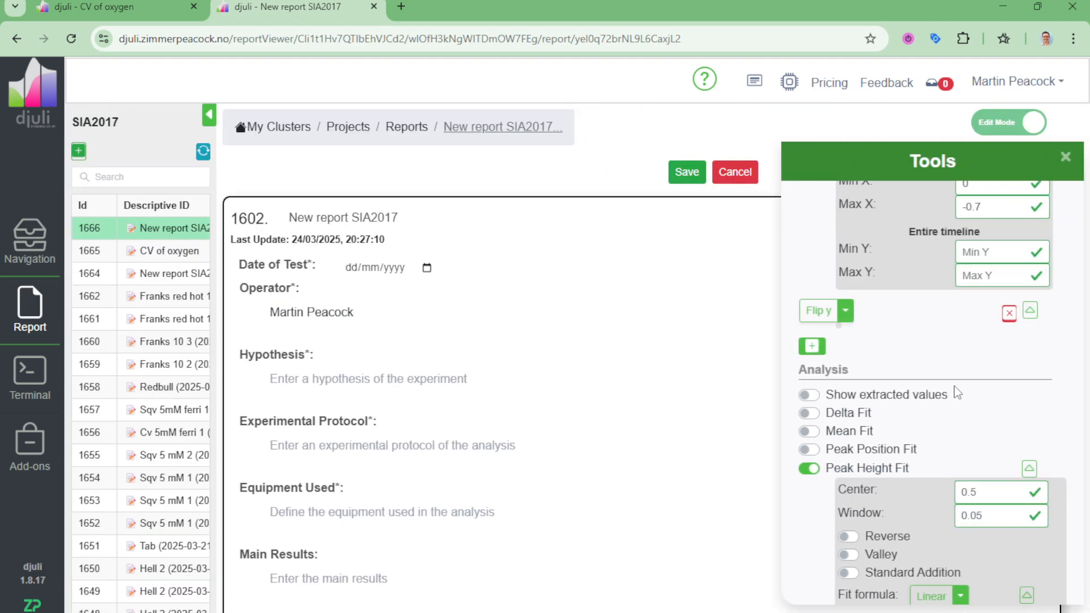
{"action": "left_click", "coordinate": [961, 492]}
{"action": "type", "text": "-"}
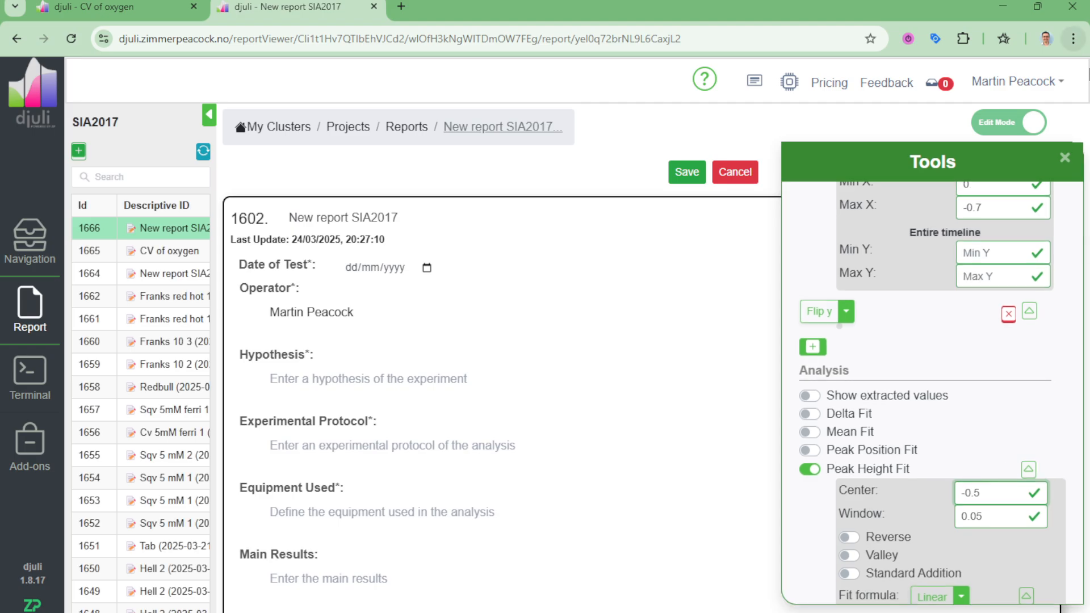
{"action": "left_click", "coordinate": [1065, 158]}
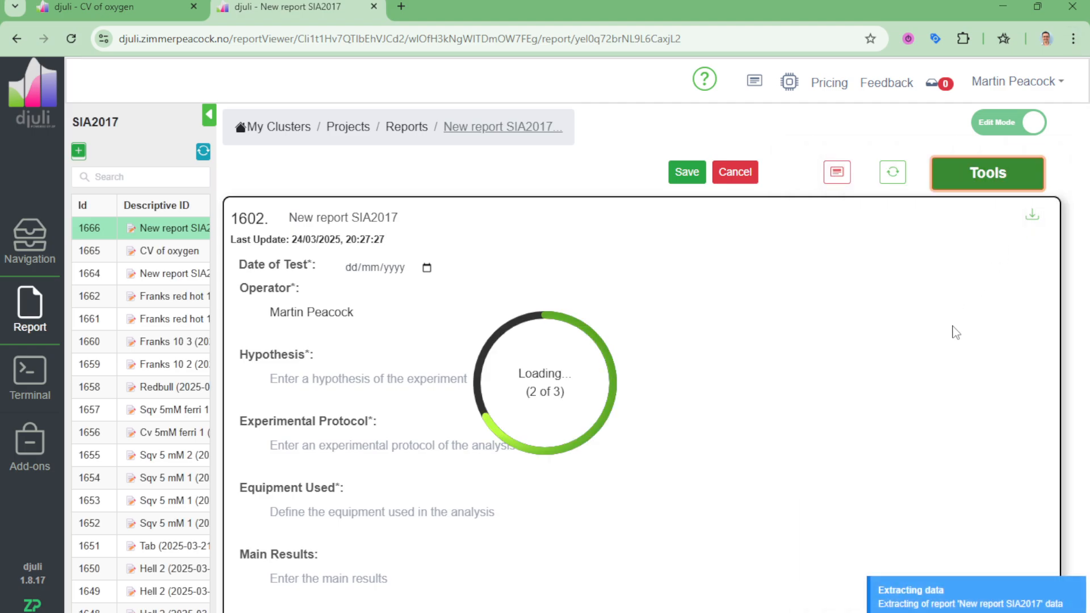
{"action": "scroll", "coordinate": [931, 314], "scroll_direction": "down", "scroll_amount": 15}
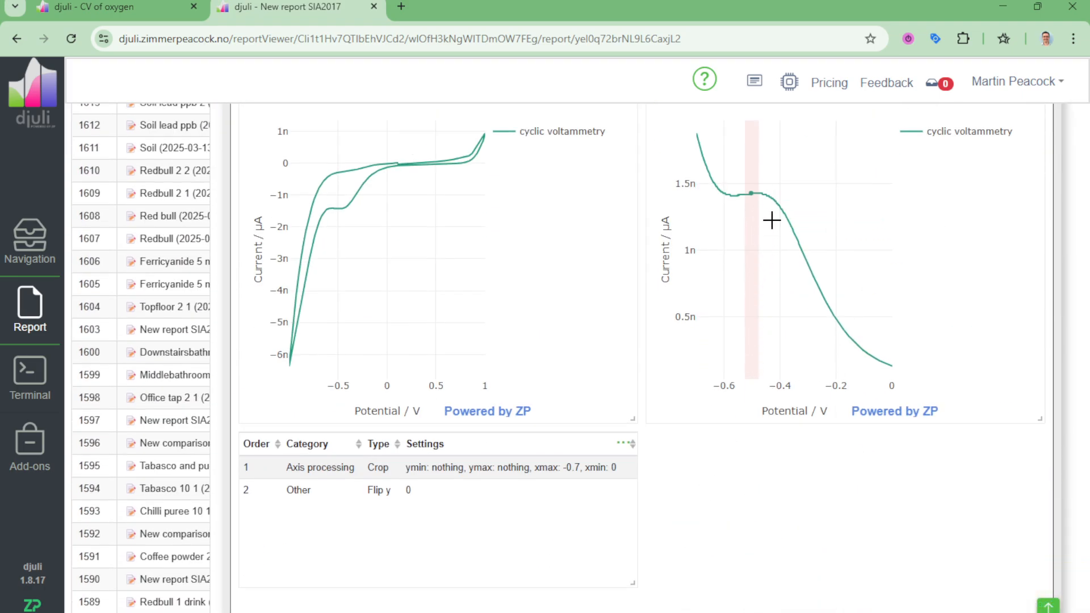
Step: Widen the VD1 Peak Height Fit's Window to 0.1, apply it, and inspect the peak on the preprocessed plot
{"action": "scroll", "coordinate": [947, 259], "scroll_direction": "up", "scroll_amount": 10}
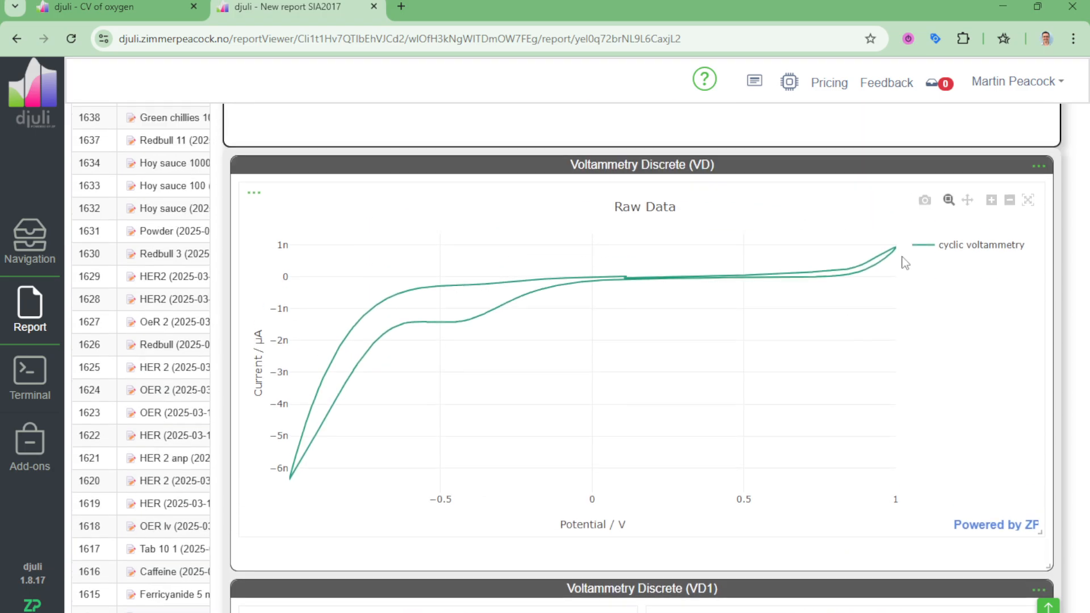
{"action": "scroll", "coordinate": [959, 245], "scroll_direction": "up", "scroll_amount": 8}
{"action": "left_click", "coordinate": [988, 170]}
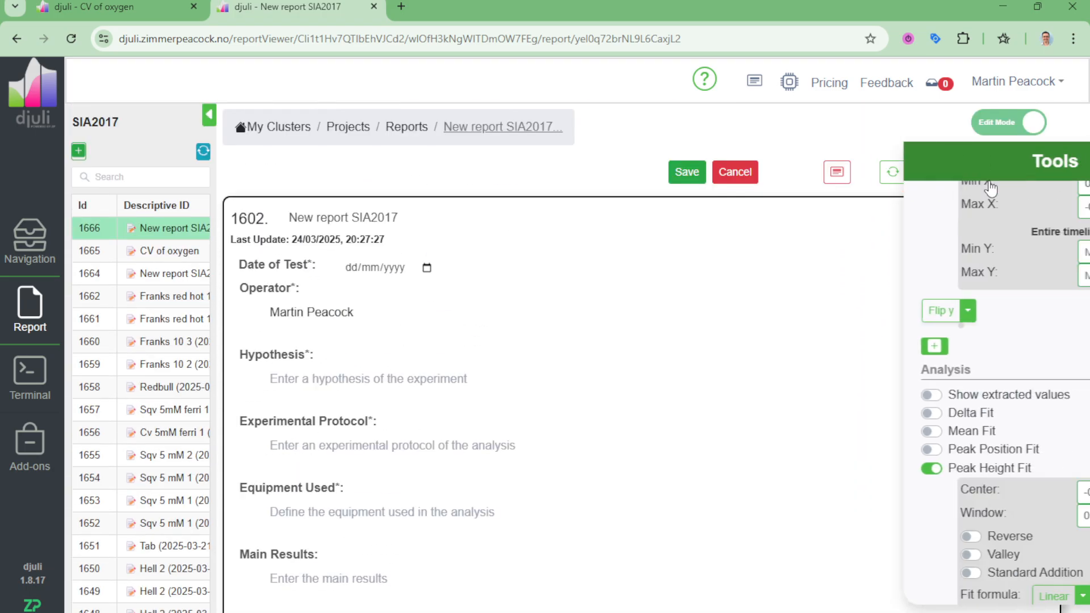
{"action": "left_click", "coordinate": [990, 517]}
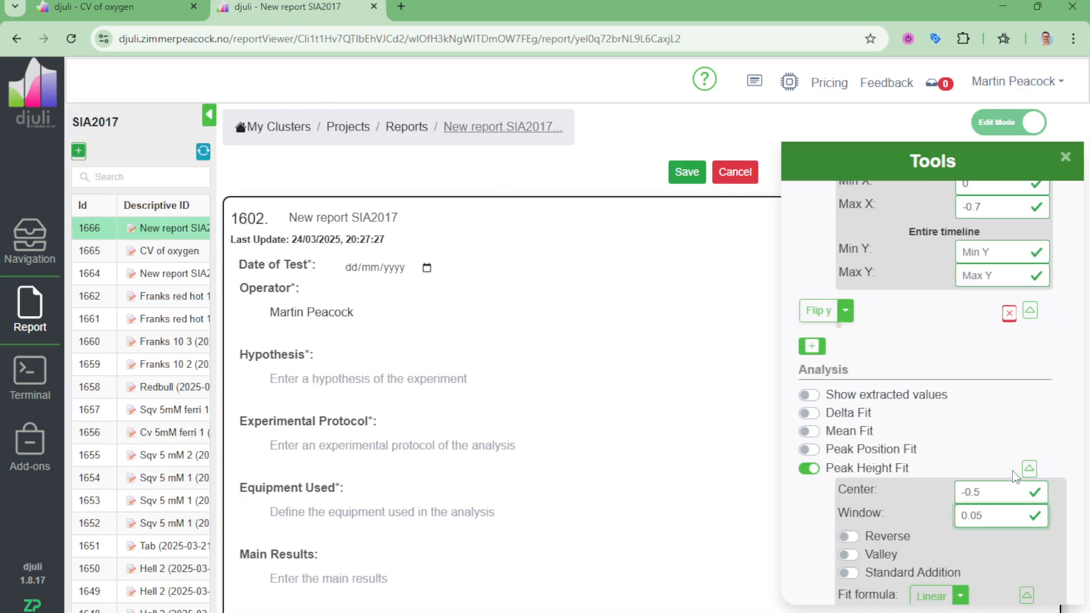
{"action": "key", "text": "BackSpace"}
{"action": "type", "text": "1"}
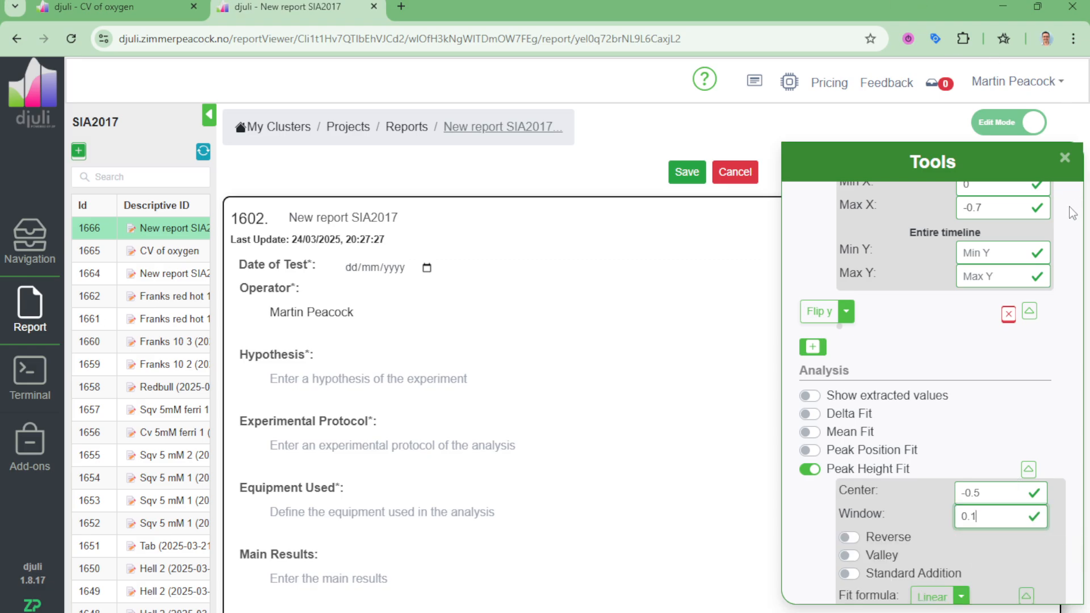
{"action": "left_click", "coordinate": [1064, 159]}
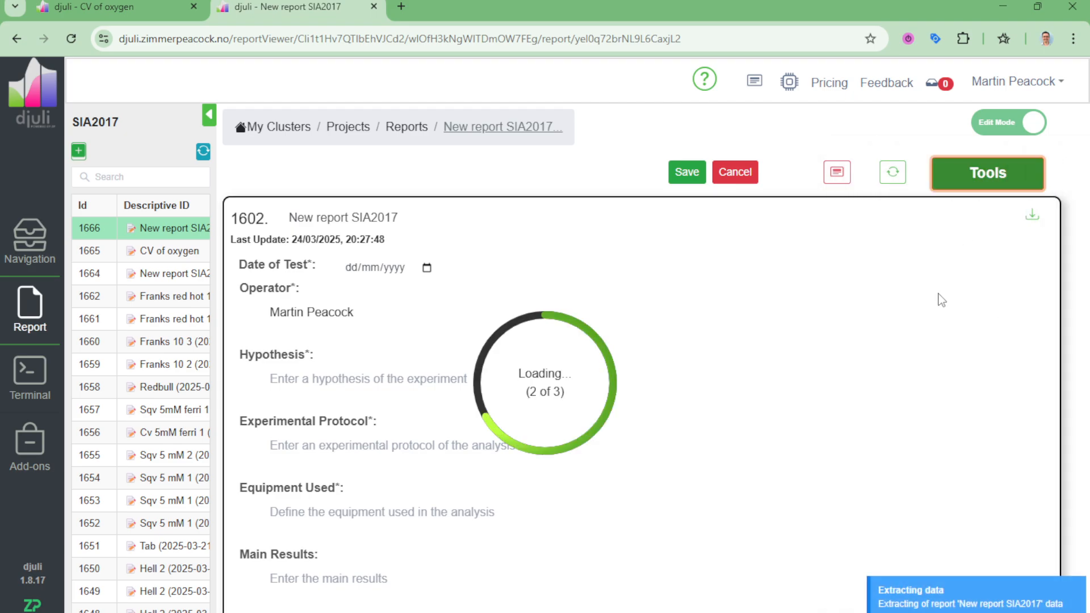
{"action": "scroll", "coordinate": [936, 301], "scroll_direction": "down", "scroll_amount": 20}
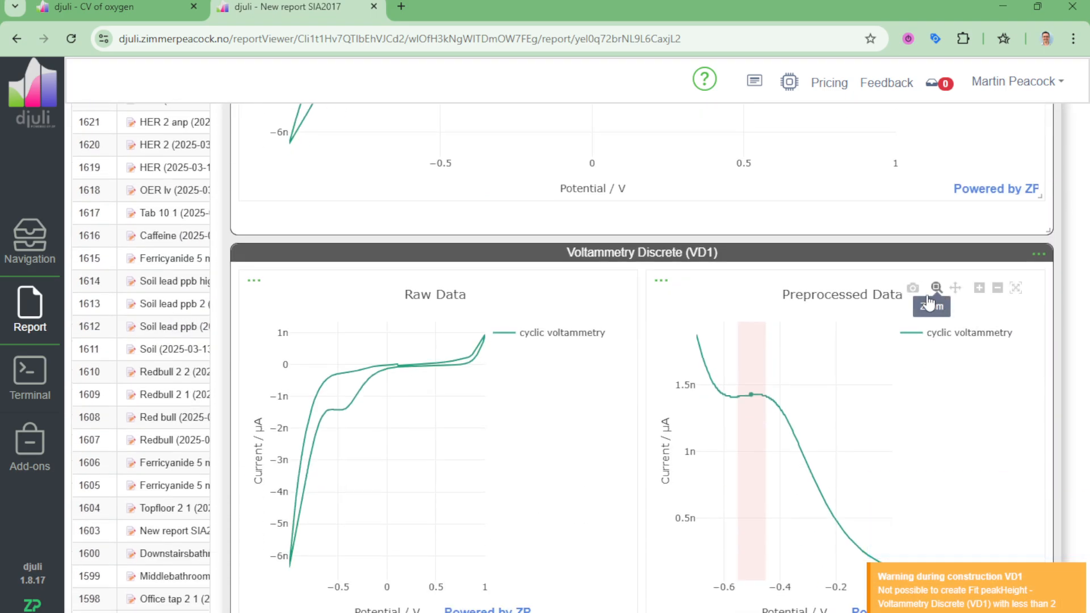
{"action": "mouse_move", "coordinate": [744, 398]}
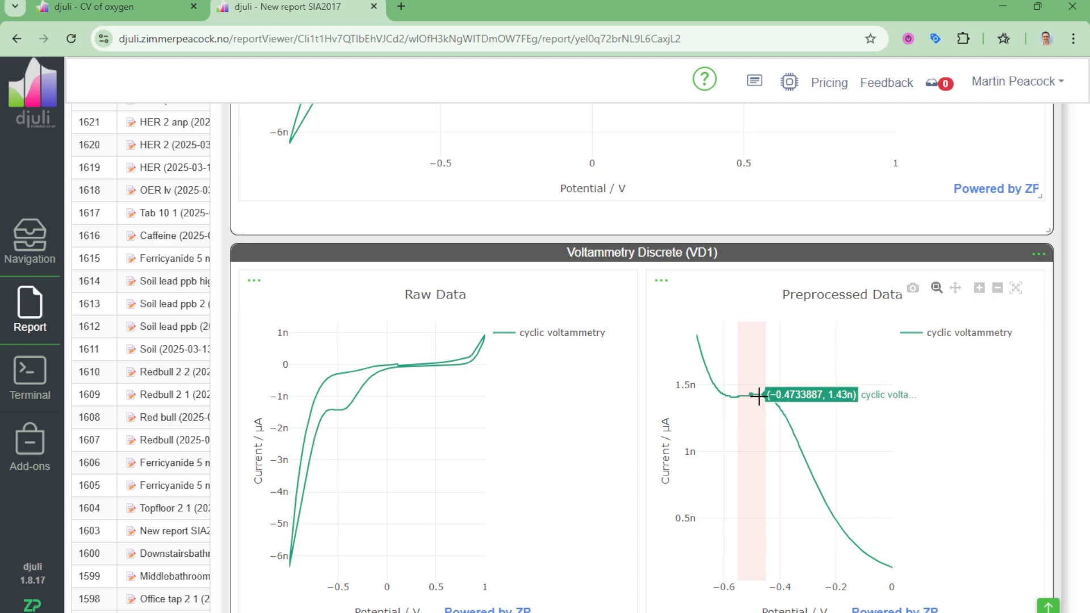
Step: Turn on Show extracted values for VD1, apply it, and view the extracted features table in the report
{"action": "scroll", "coordinate": [759, 396], "scroll_direction": "up", "scroll_amount": 5}
{"action": "scroll", "coordinate": [759, 395], "scroll_direction": "down", "scroll_amount": 7}
{"action": "scroll", "coordinate": [767, 377], "scroll_direction": "up", "scroll_amount": 15}
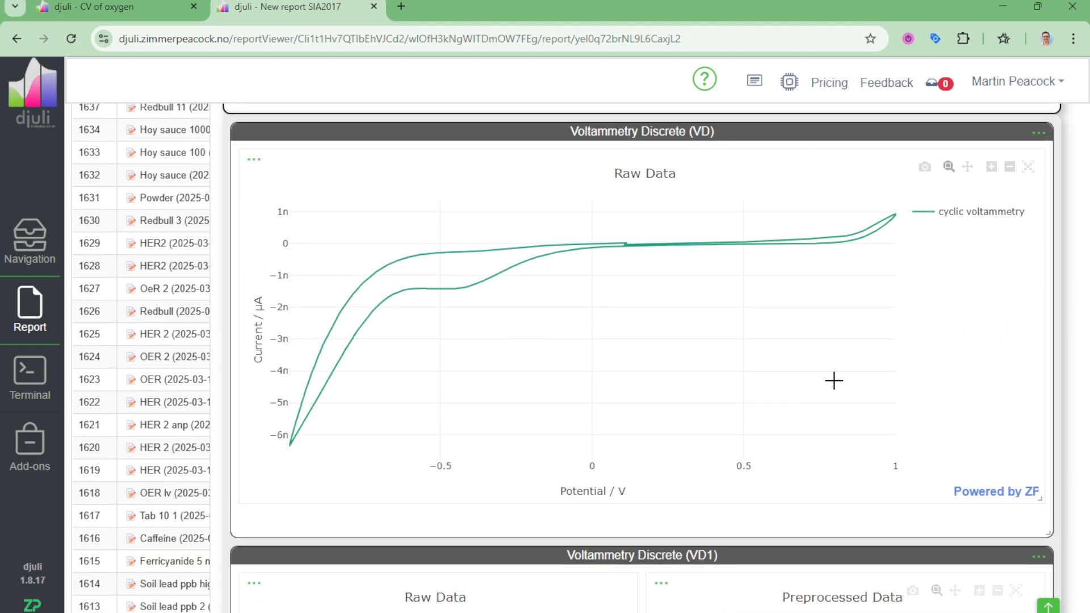
{"action": "scroll", "coordinate": [992, 209], "scroll_direction": "up", "scroll_amount": 2}
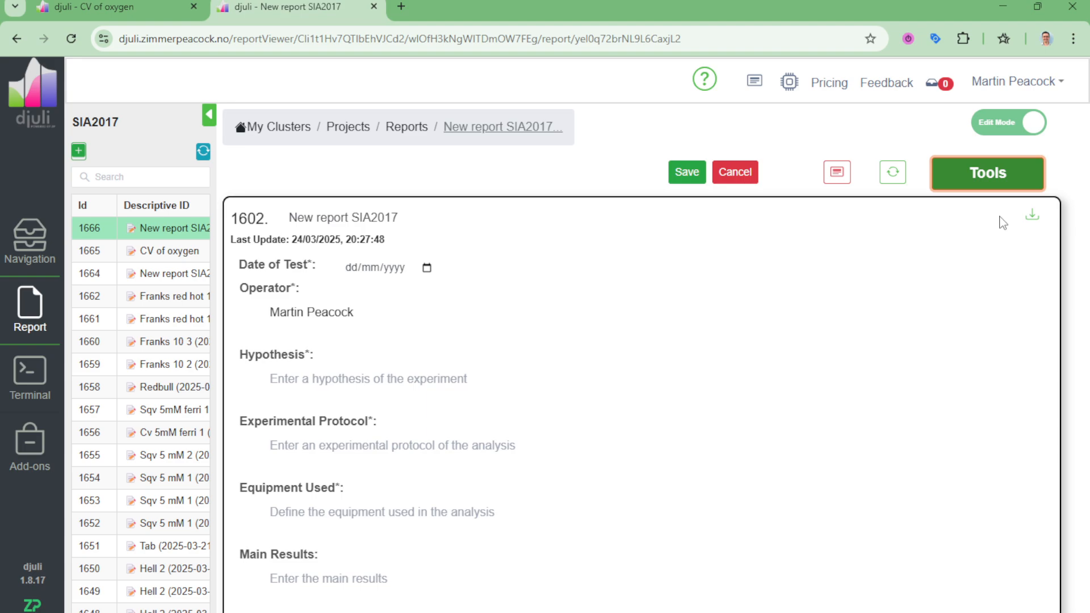
{"action": "left_click", "coordinate": [998, 183]}
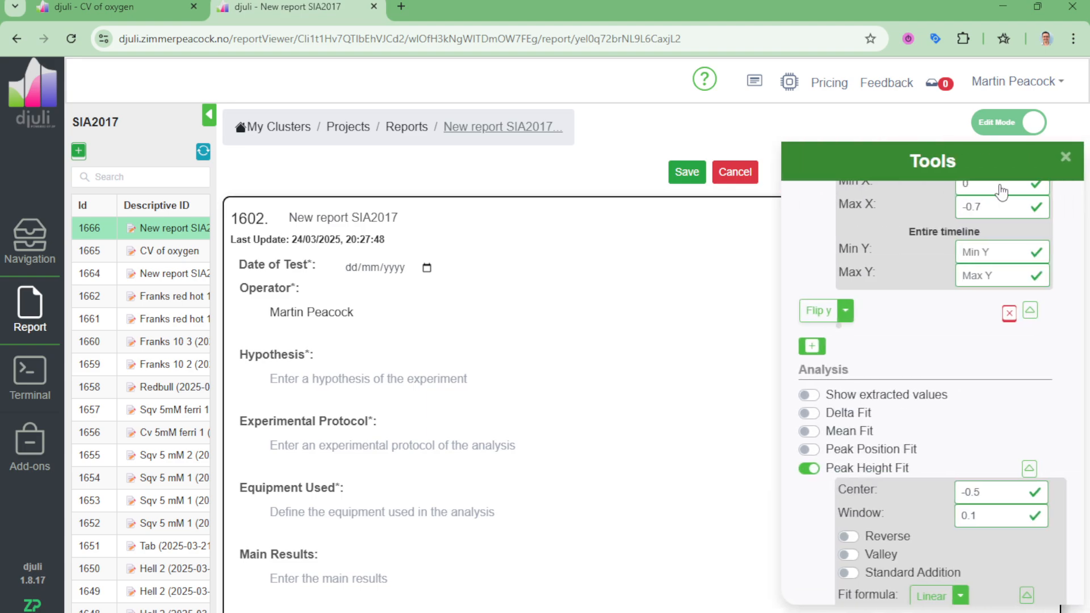
{"action": "left_click", "coordinate": [811, 398]}
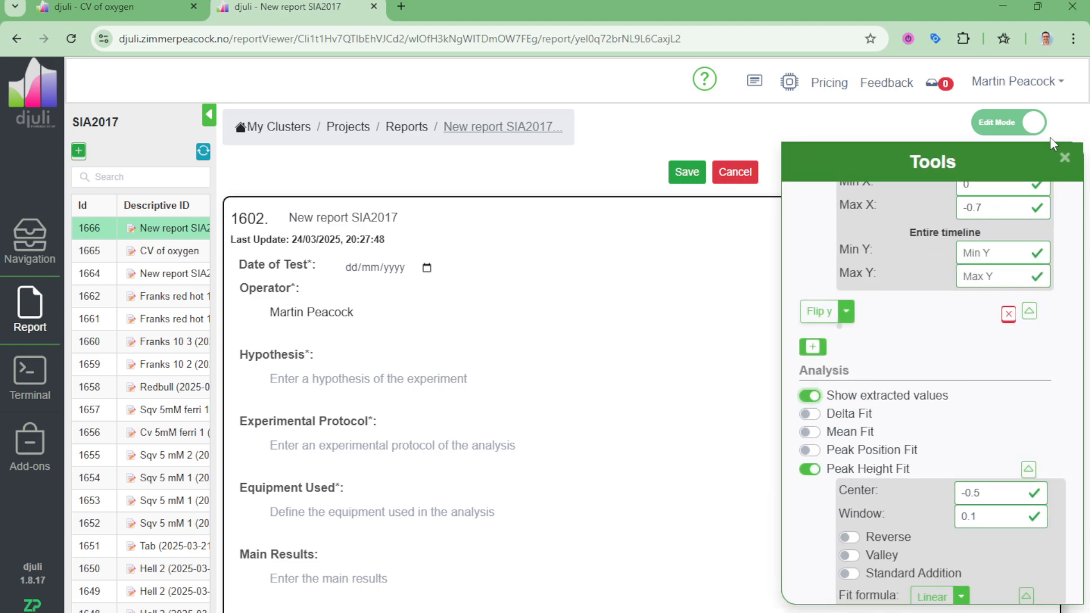
{"action": "left_click", "coordinate": [1066, 160]}
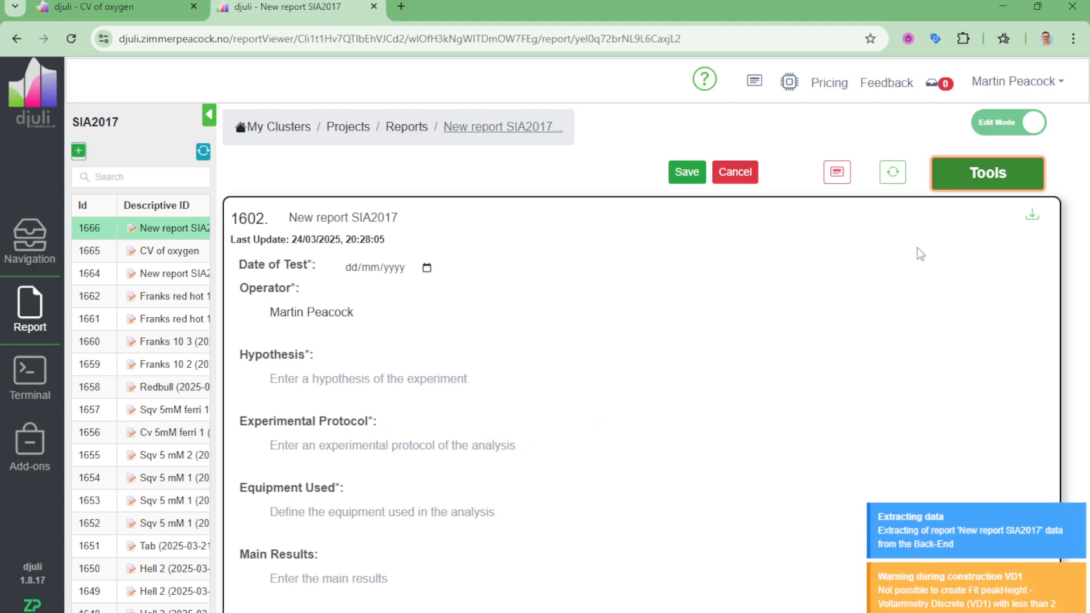
{"action": "scroll", "coordinate": [919, 256], "scroll_direction": "down", "scroll_amount": 10}
{"action": "scroll", "coordinate": [915, 238], "scroll_direction": "down", "scroll_amount": 6}
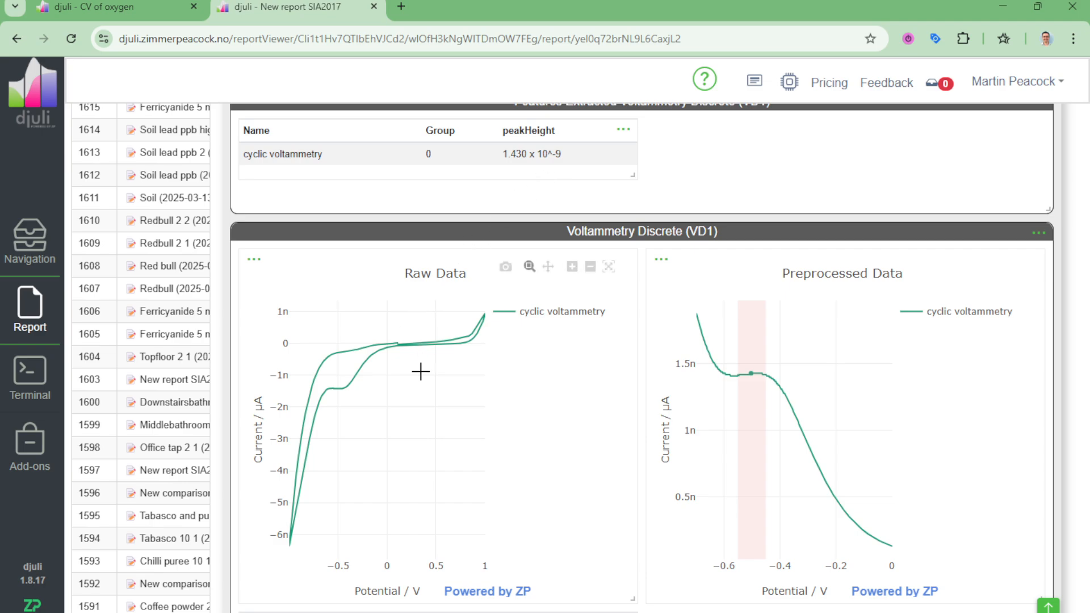
Step: Set the report's concentration unit to ppm in the general properties
{"action": "mouse_move", "coordinate": [341, 388]}
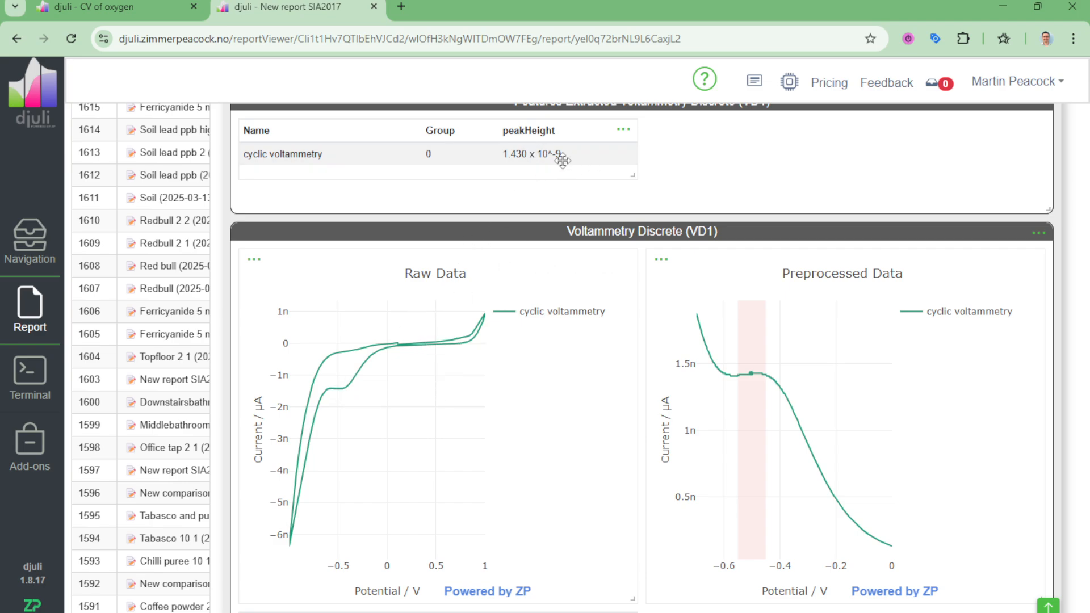
{"action": "mouse_move", "coordinate": [747, 375]}
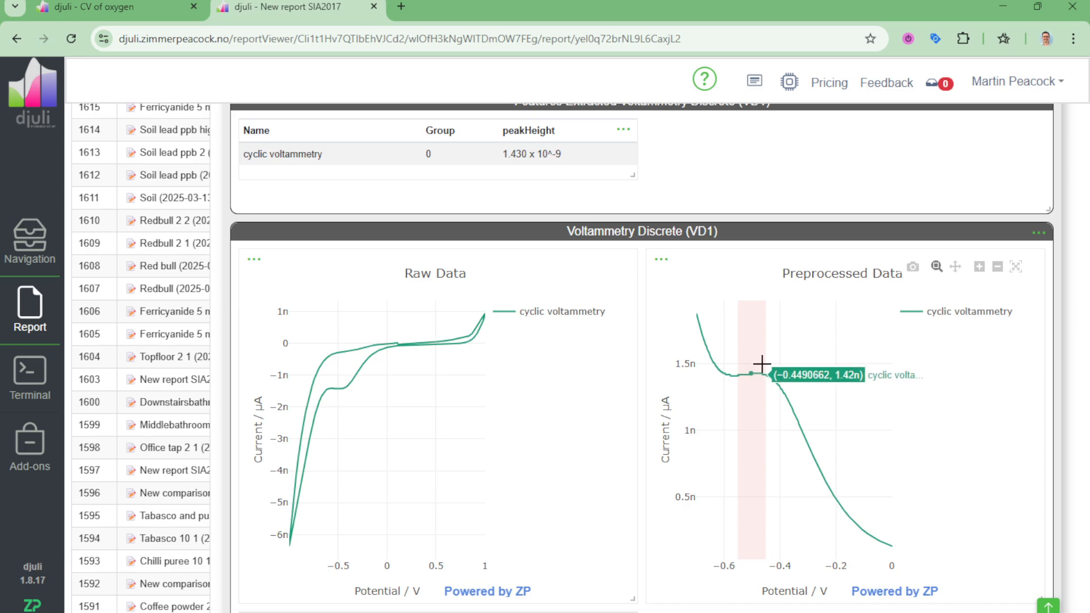
{"action": "scroll", "coordinate": [807, 370], "scroll_direction": "up", "scroll_amount": 7}
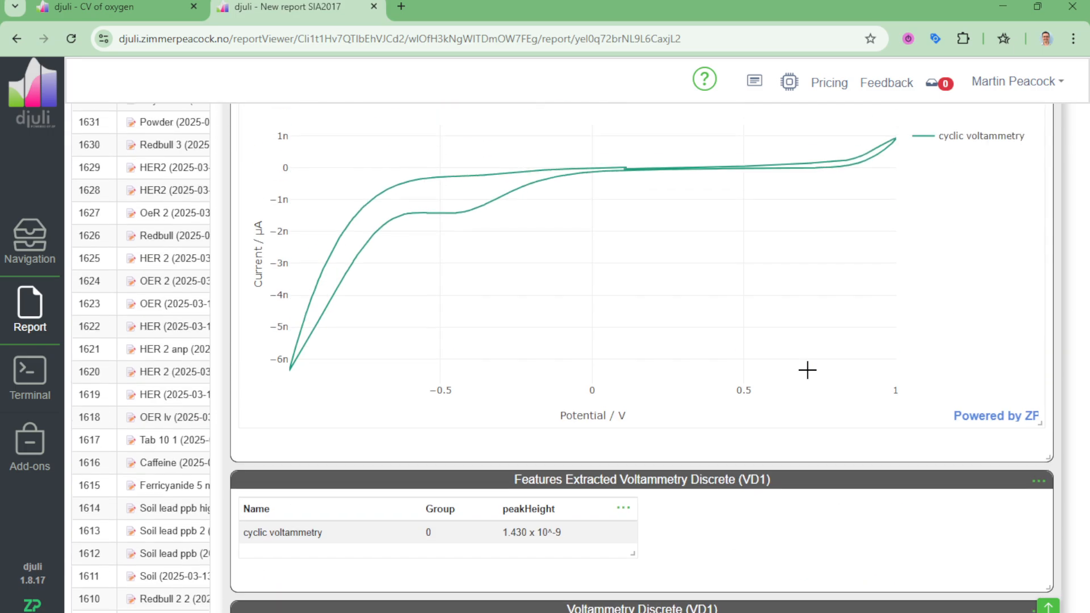
{"action": "scroll", "coordinate": [807, 370], "scroll_direction": "up", "scroll_amount": 10}
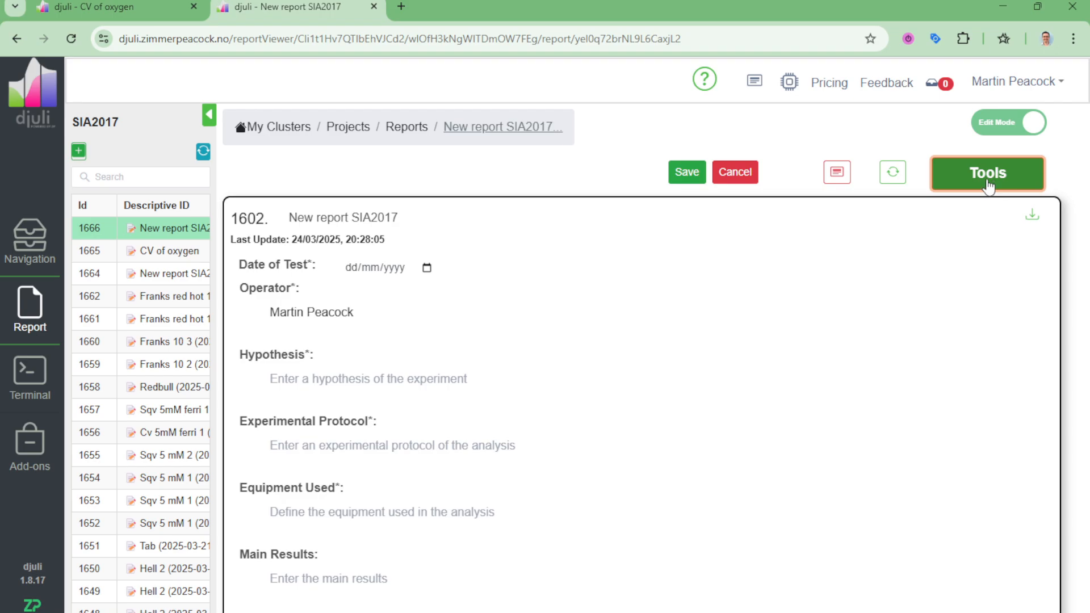
{"action": "left_click", "coordinate": [988, 176]}
{"action": "scroll", "coordinate": [929, 275], "scroll_direction": "up", "scroll_amount": 8}
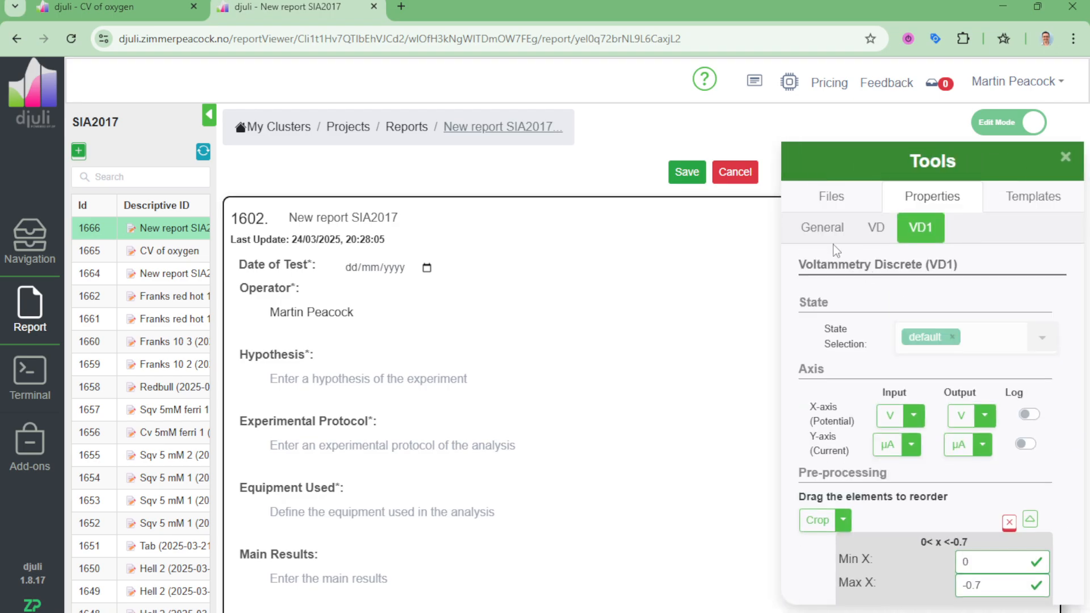
{"action": "left_click", "coordinate": [824, 228]}
{"action": "left_click", "coordinate": [995, 479]}
{"action": "key", "text": "ctrl+a"}
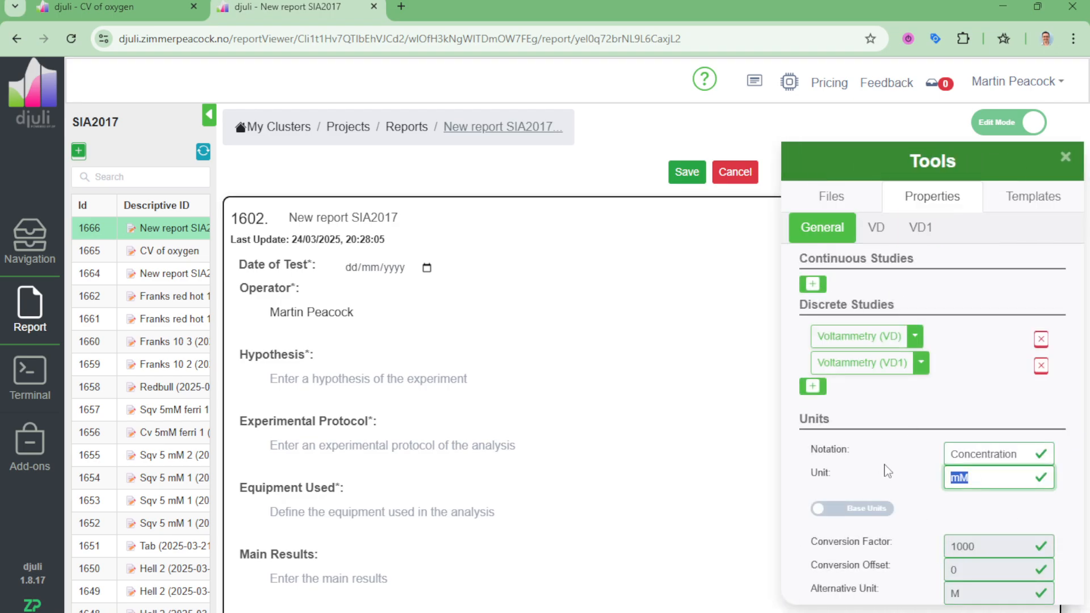
{"action": "type", "text": "9"}
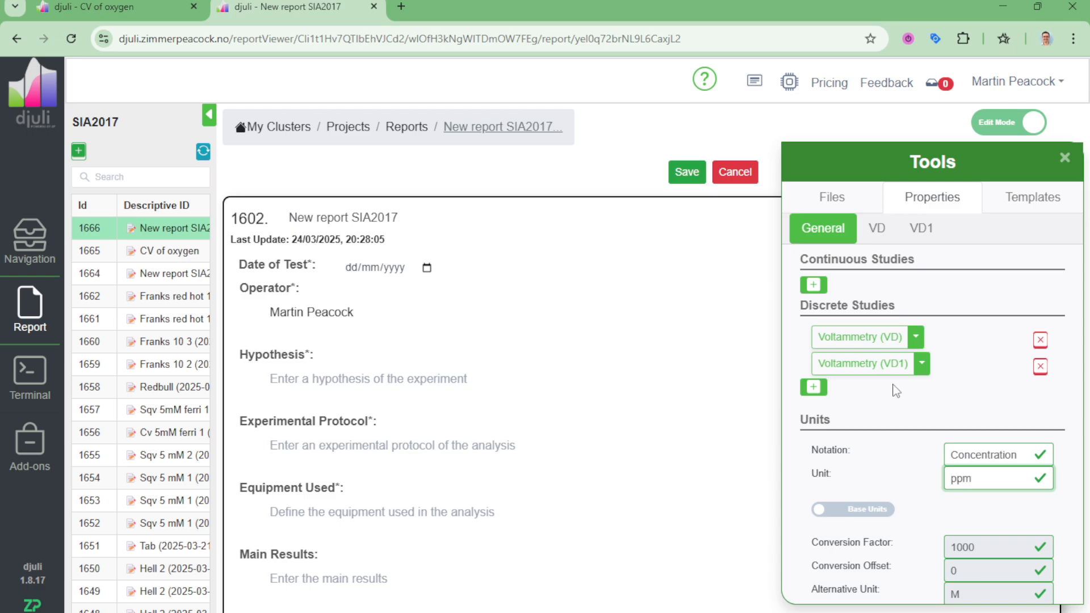
Step: Give VD1's linear Peak Height Fit formula X0 10, intercept 0 and dilution factor 1000000, apply it, and check the extracted features table
{"action": "left_click", "coordinate": [925, 228]}
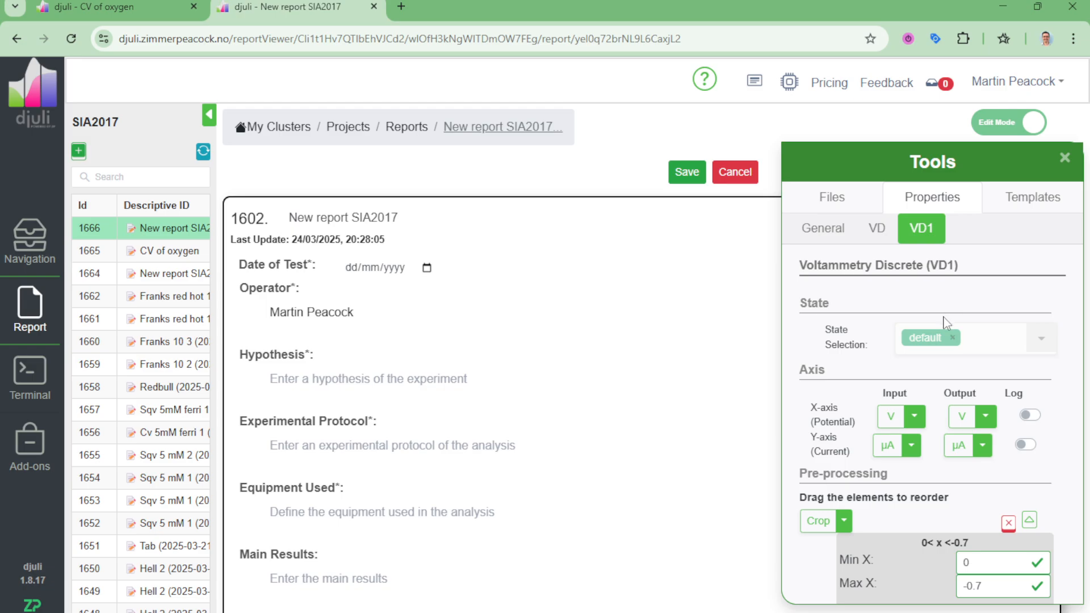
{"action": "scroll", "coordinate": [965, 382], "scroll_direction": "down", "scroll_amount": 5}
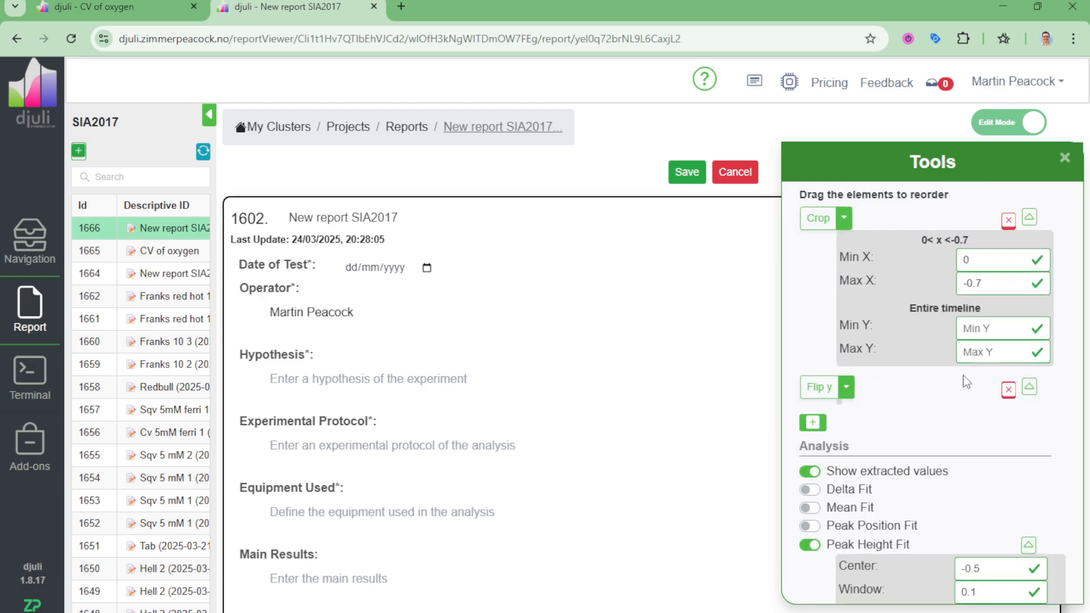
{"action": "scroll", "coordinate": [965, 382], "scroll_direction": "down", "scroll_amount": 5}
{"action": "left_click", "coordinate": [924, 395]}
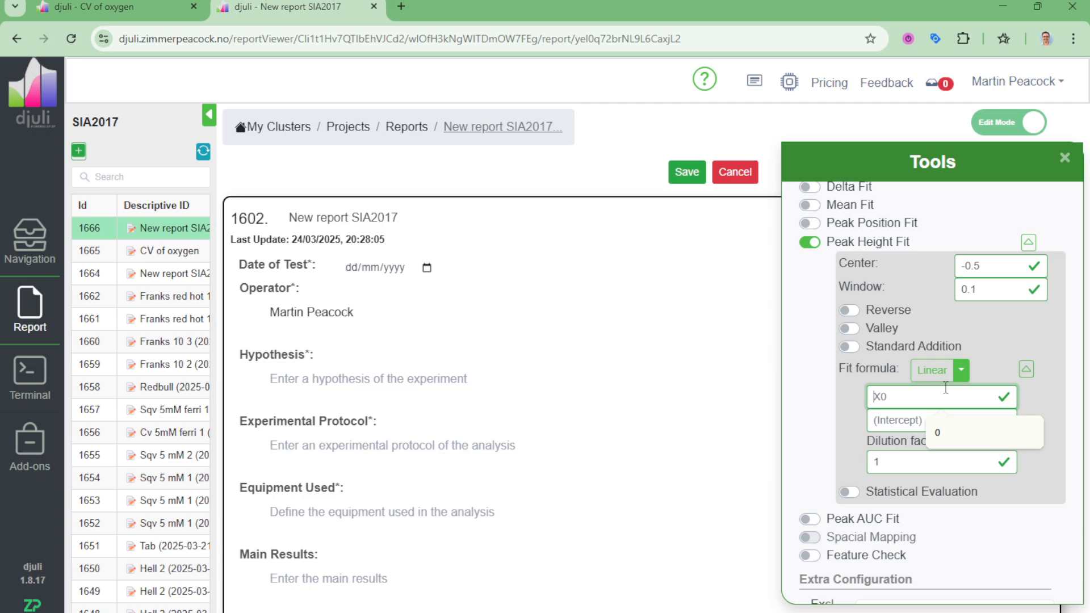
{"action": "left_click", "coordinate": [894, 463]}
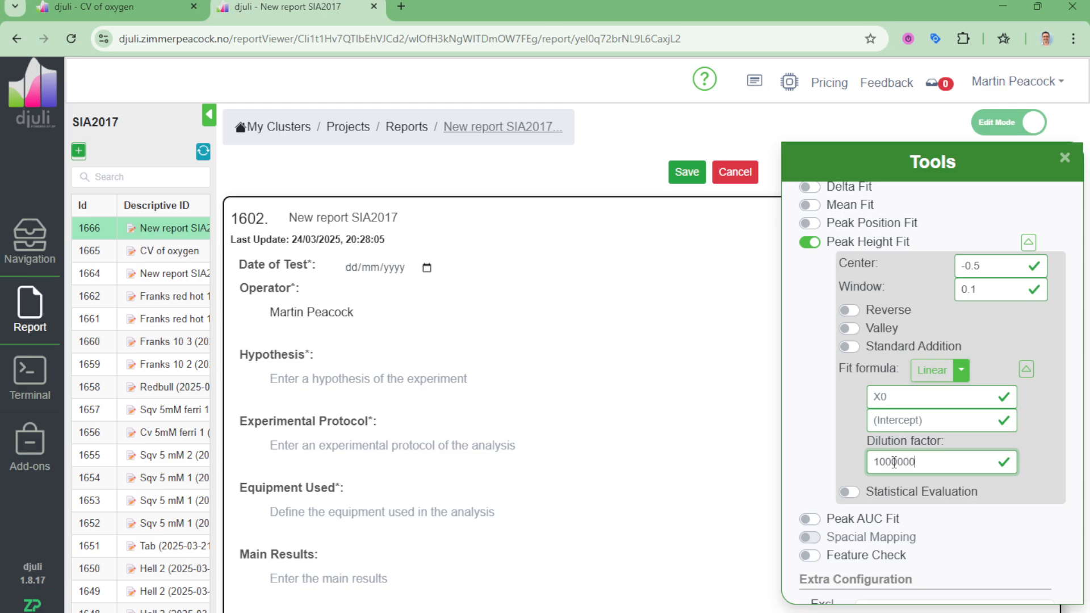
{"action": "left_click", "coordinate": [947, 401]}
{"action": "type", "text": "10"}
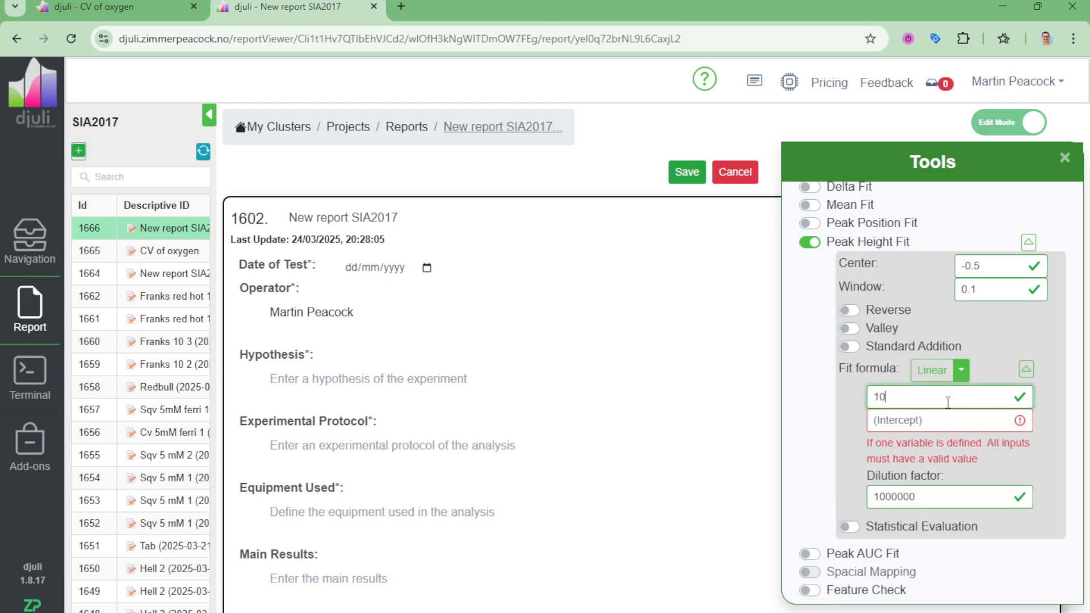
{"action": "left_click", "coordinate": [911, 423]}
{"action": "type", "text": "0"}
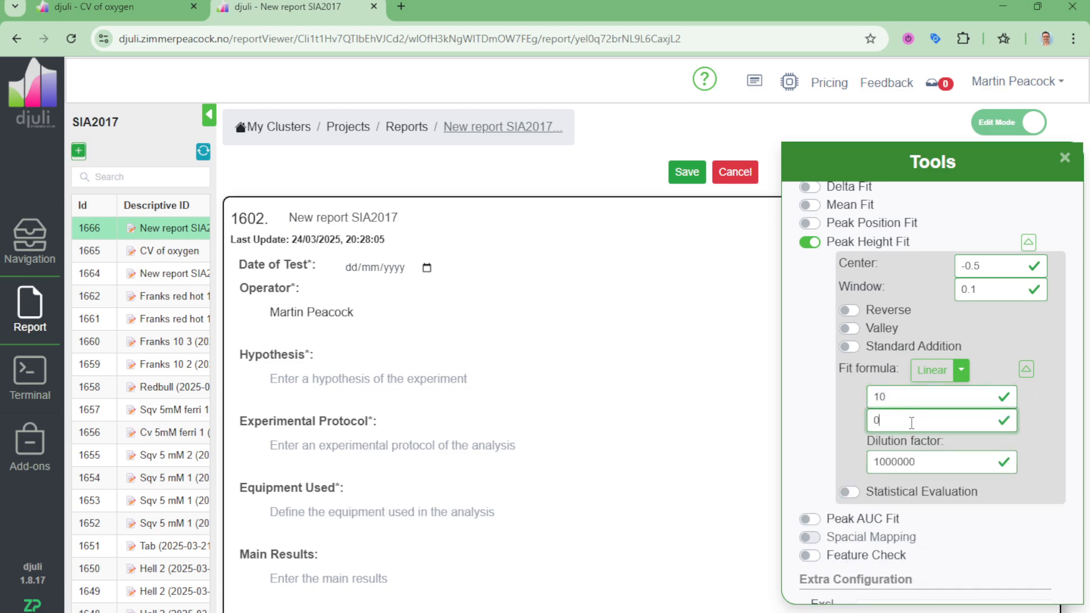
{"action": "left_click", "coordinate": [1065, 160]}
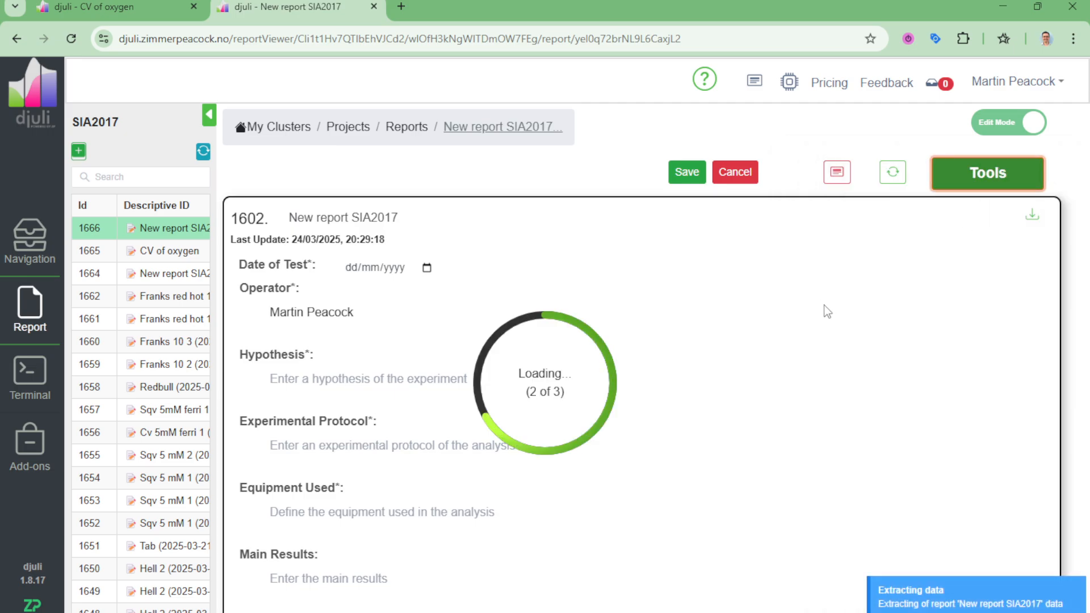
{"action": "scroll", "coordinate": [823, 305], "scroll_direction": "down", "scroll_amount": 15}
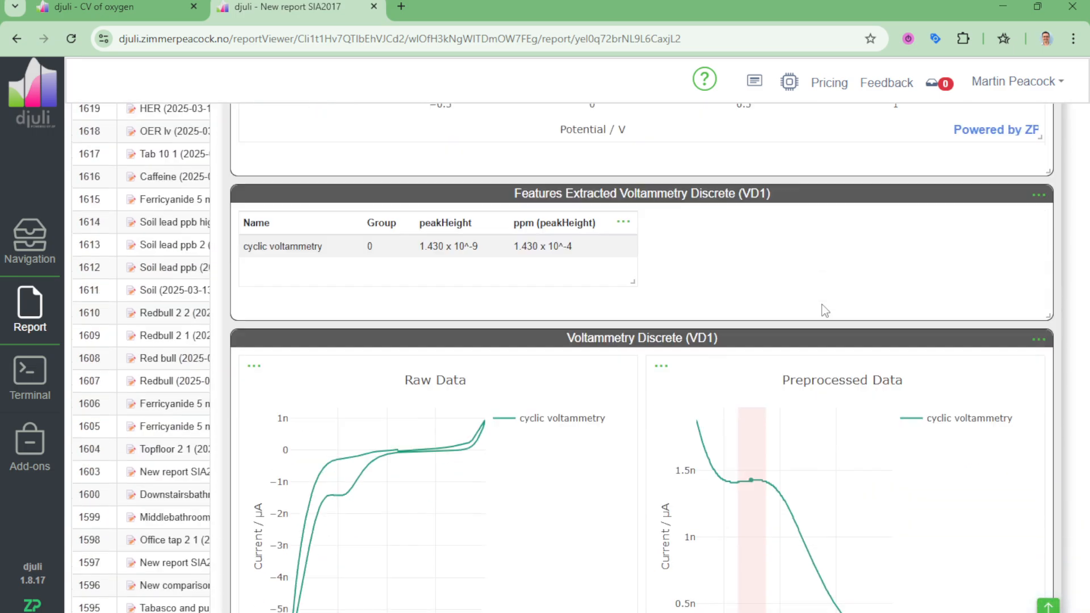
{"action": "scroll", "coordinate": [821, 301], "scroll_direction": "up", "scroll_amount": 4}
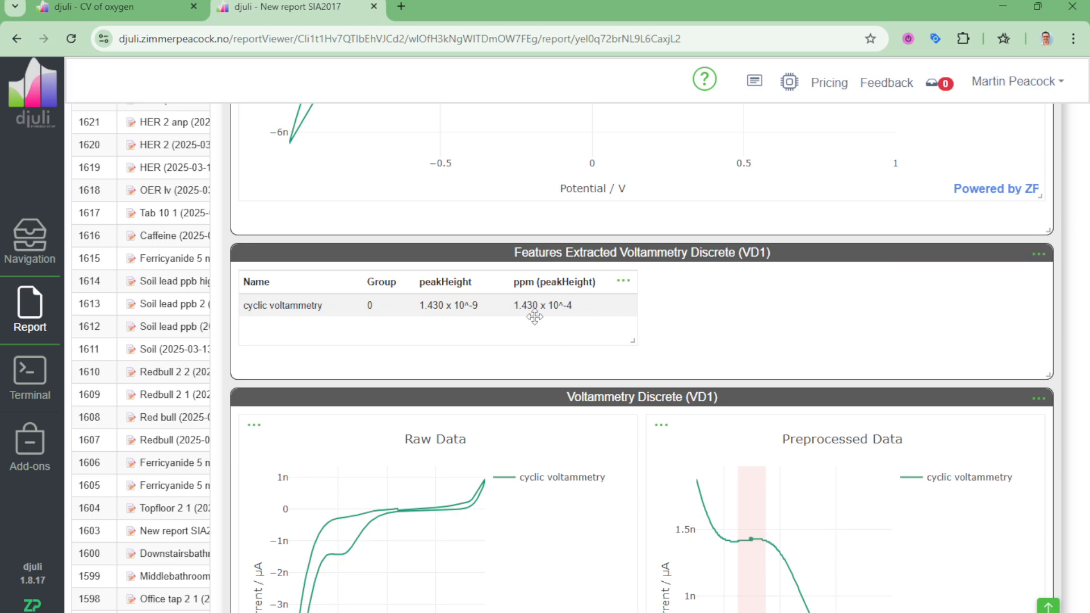
{"action": "scroll", "coordinate": [1022, 273], "scroll_direction": "up", "scroll_amount": 20}
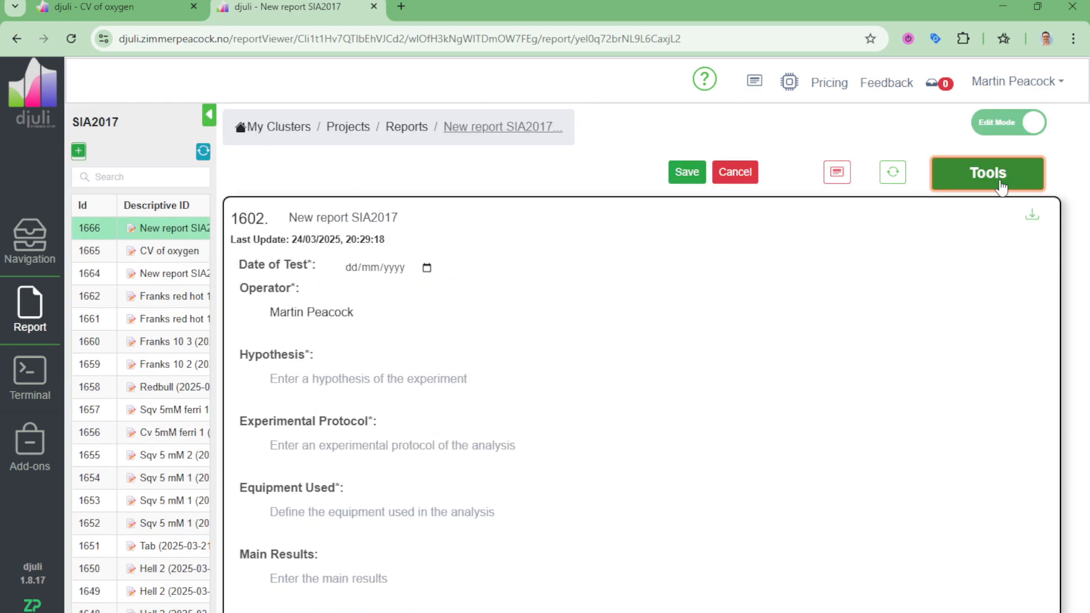
{"action": "left_click", "coordinate": [1005, 188]}
{"action": "left_click", "coordinate": [931, 461]}
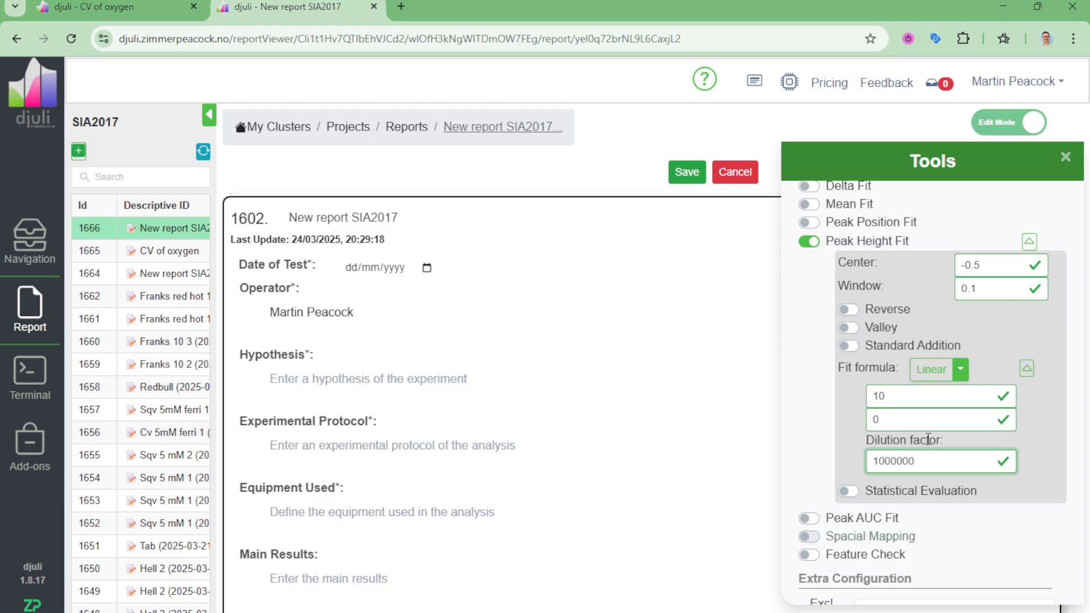
{"action": "type", "text": "000"}
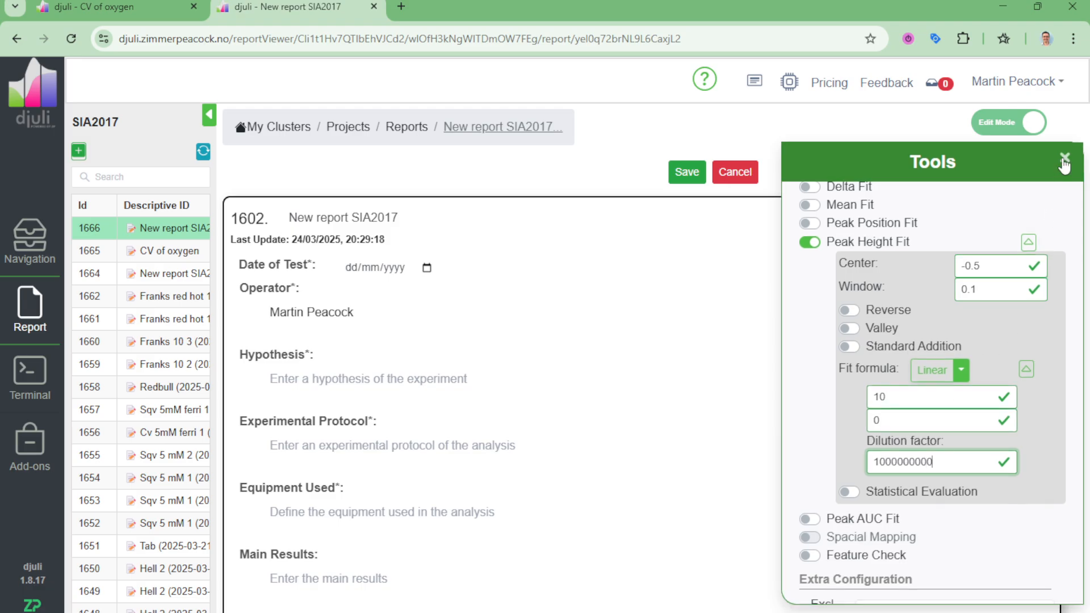
{"action": "left_click", "coordinate": [1063, 161]}
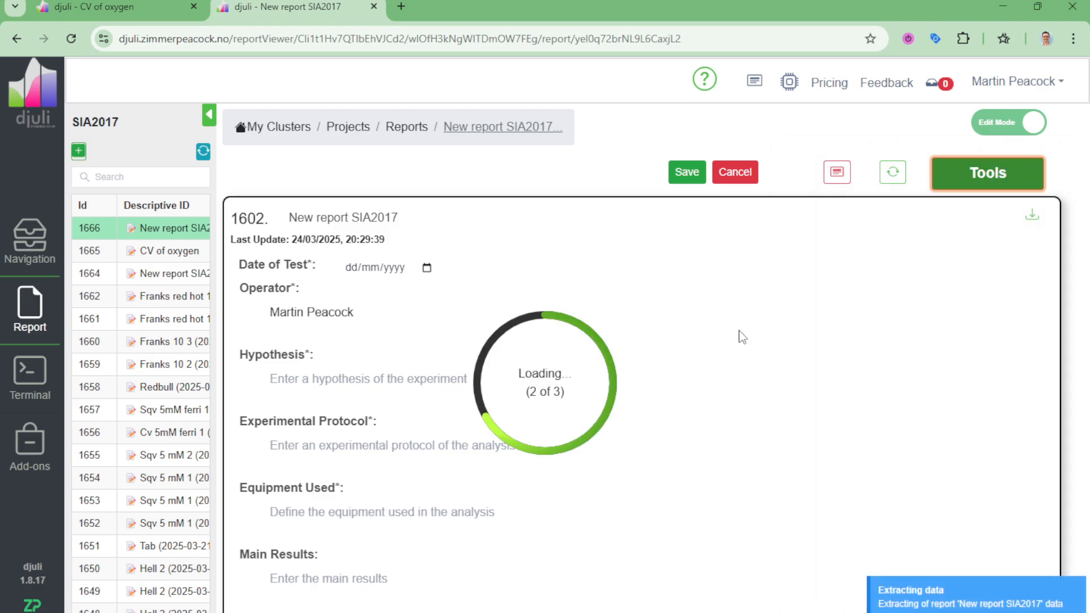
{"action": "scroll", "coordinate": [740, 324], "scroll_direction": "down", "scroll_amount": 15}
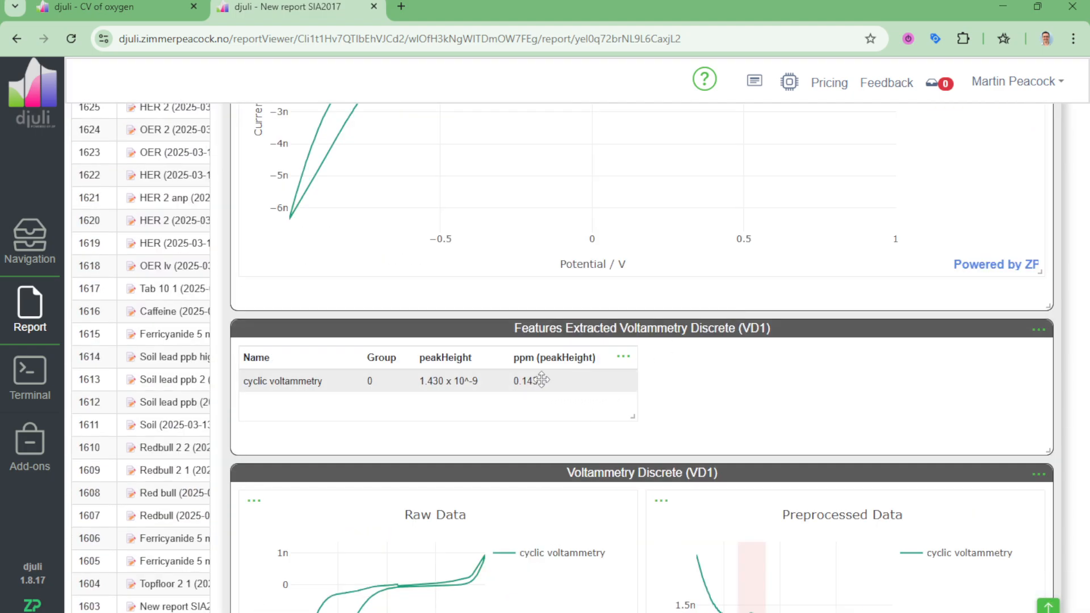
{"action": "scroll", "coordinate": [942, 250], "scroll_direction": "up", "scroll_amount": 15}
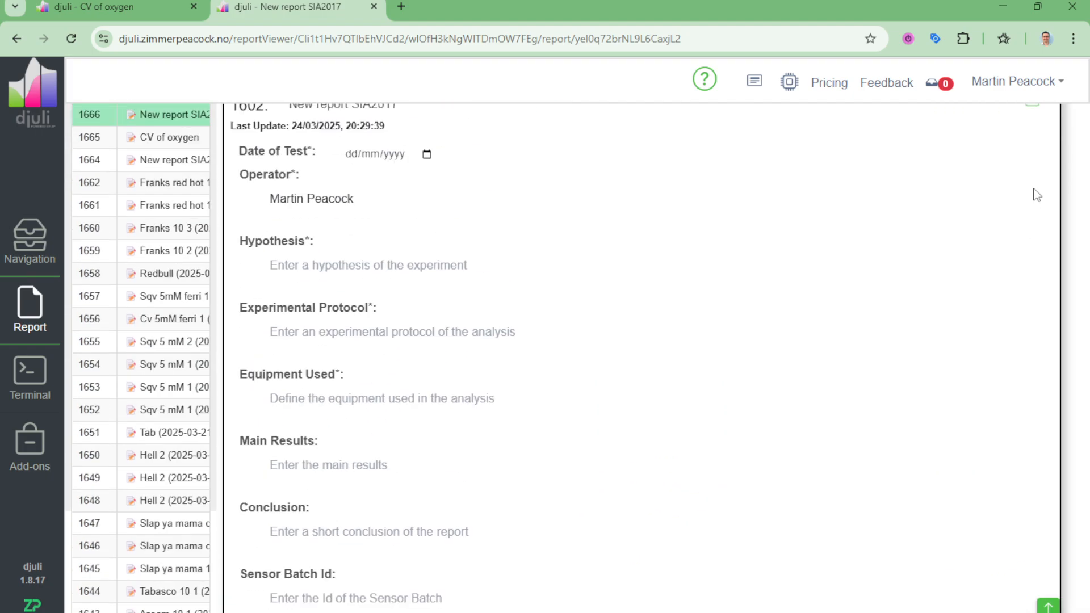
{"action": "left_click", "coordinate": [1025, 167]}
{"action": "left_click", "coordinate": [945, 465]}
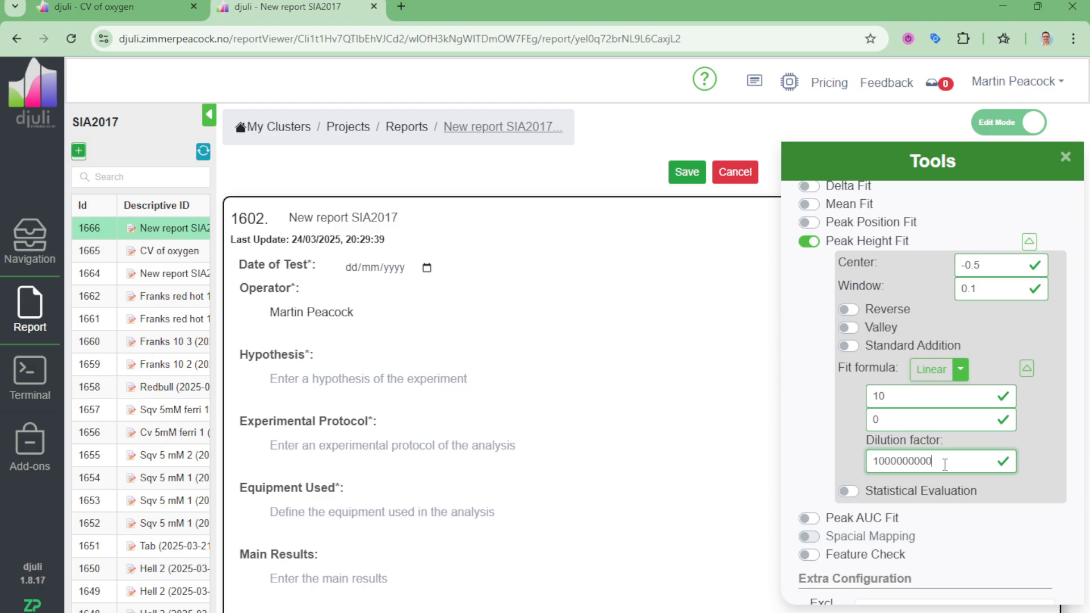
{"action": "left_click", "coordinate": [1065, 158]}
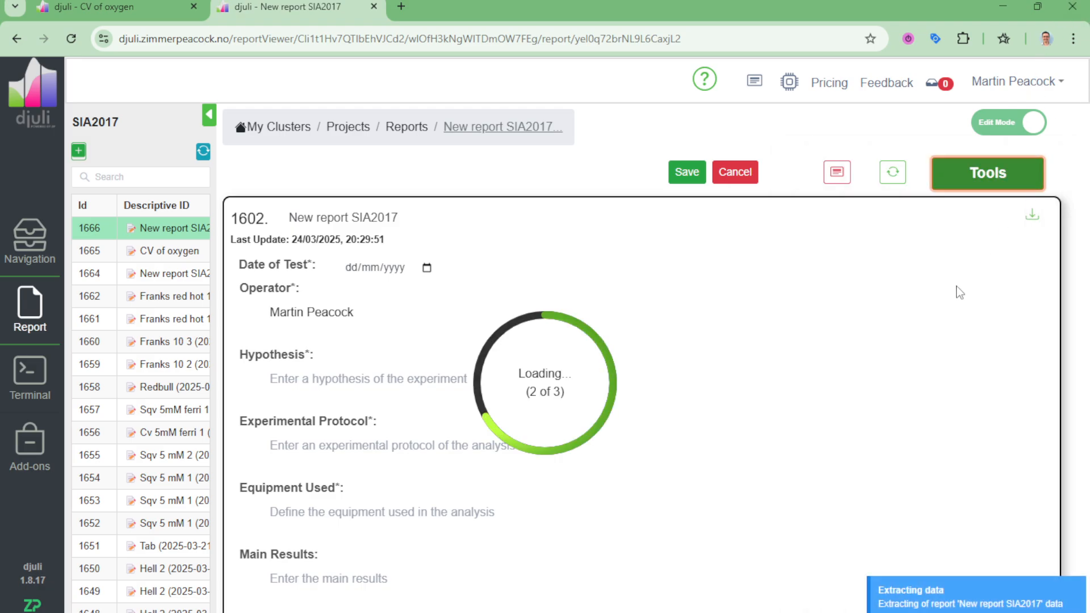
{"action": "scroll", "coordinate": [938, 298], "scroll_direction": "down", "scroll_amount": 15}
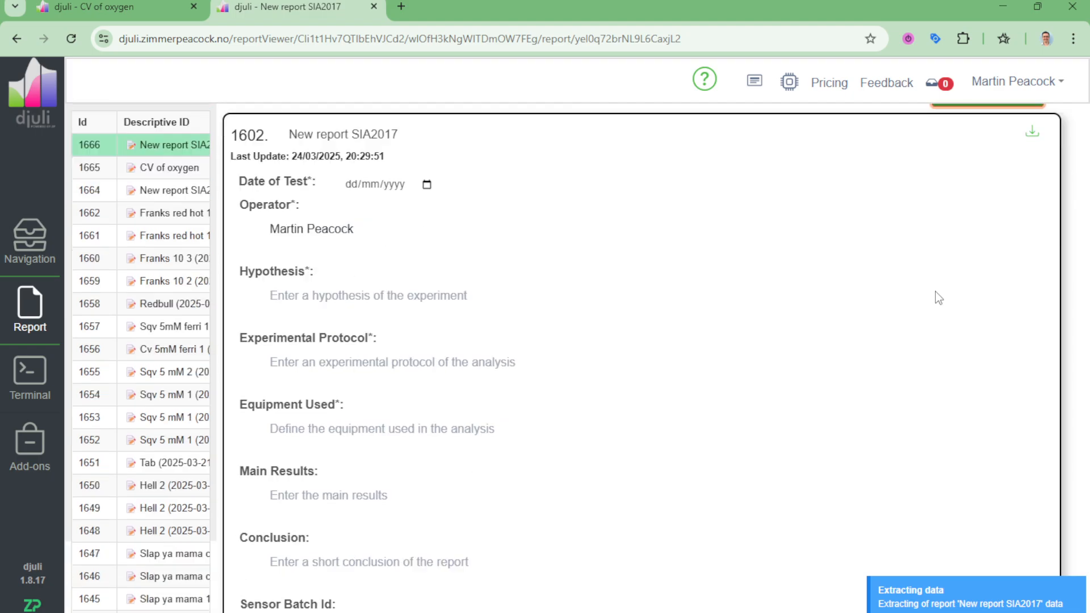
{"action": "scroll", "coordinate": [929, 289], "scroll_direction": "down", "scroll_amount": 2}
{"action": "scroll", "coordinate": [891, 243], "scroll_direction": "up", "scroll_amount": 3}
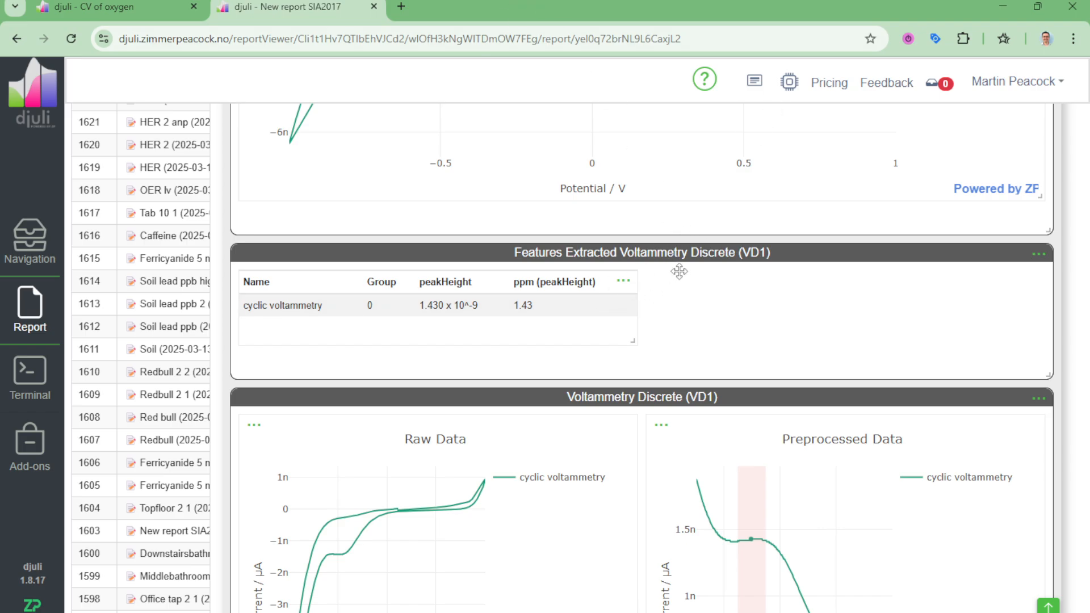
Step: Change the linear fit formula's X0 to 5 for VD1, apply it, and view the recalculated ppm value
{"action": "scroll", "coordinate": [818, 243], "scroll_direction": "up", "scroll_amount": 15}
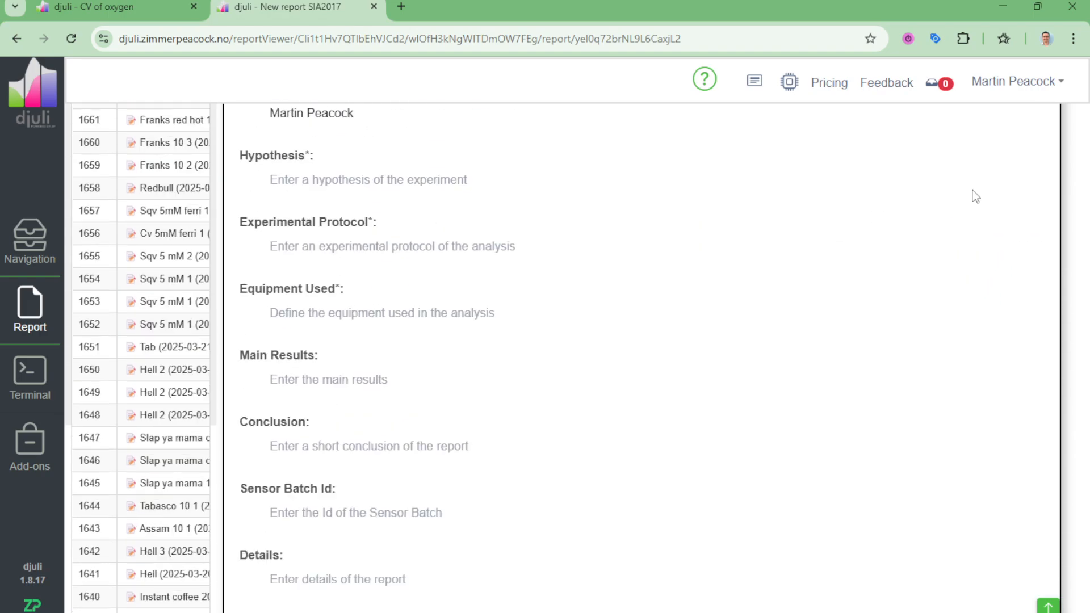
{"action": "scroll", "coordinate": [976, 196], "scroll_direction": "up", "scroll_amount": 5}
{"action": "left_click", "coordinate": [1005, 175]}
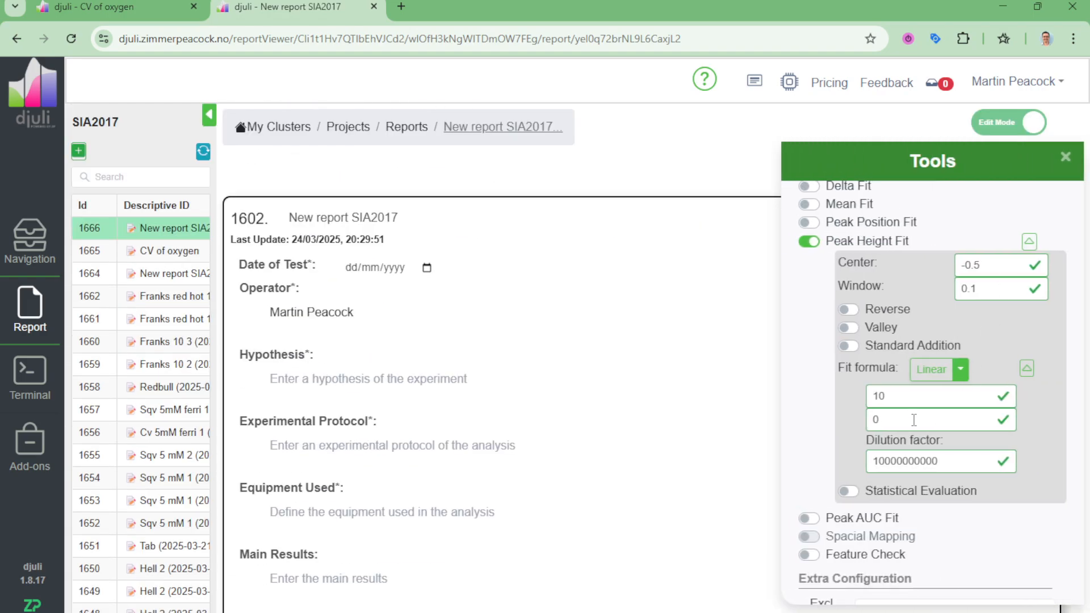
{"action": "left_click_drag", "start_coordinate": [906, 398], "coordinate": [863, 400]}
{"action": "left_click", "coordinate": [1065, 159]}
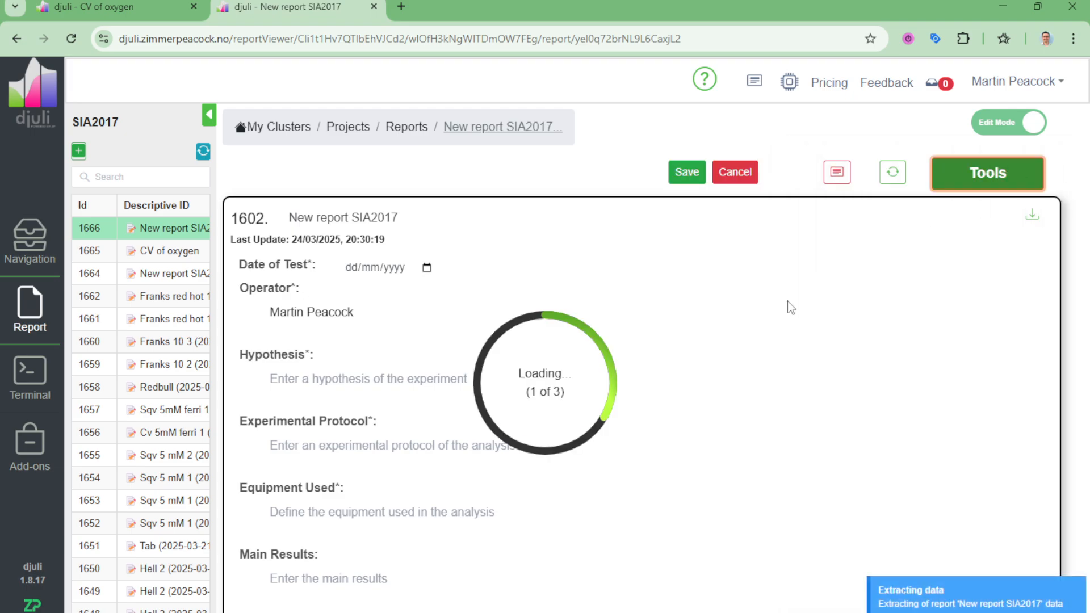
{"action": "scroll", "coordinate": [789, 304], "scroll_direction": "down", "scroll_amount": 18}
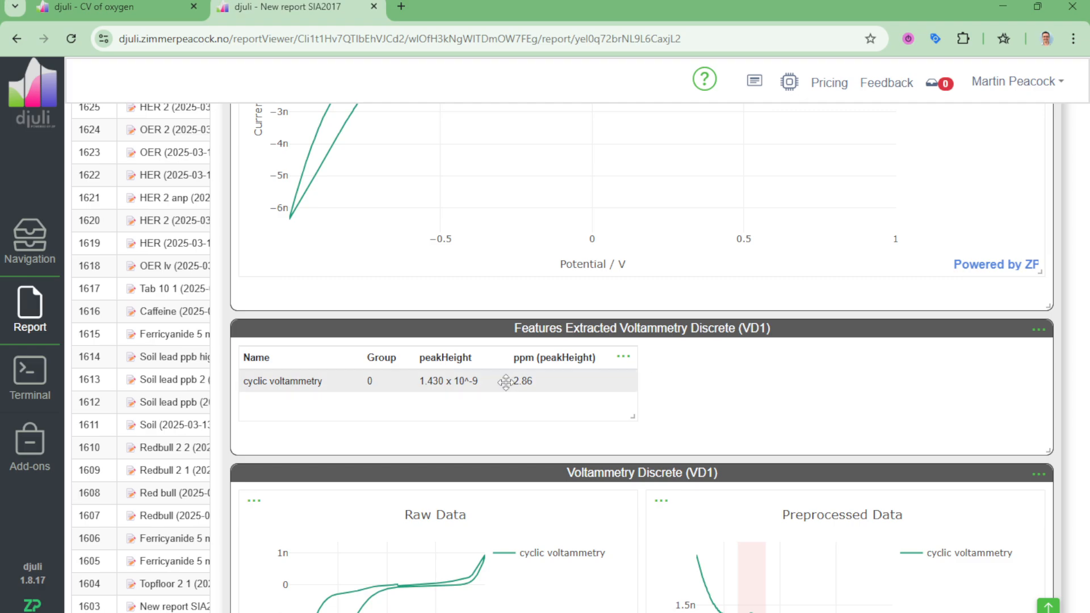
Step: Set X0 of the VD1 Peak Height Fit's linear formula to 20 and apply it to the report
{"action": "scroll", "coordinate": [914, 313], "scroll_direction": "up", "scroll_amount": 12}
{"action": "scroll", "coordinate": [914, 313], "scroll_direction": "up", "scroll_amount": 6}
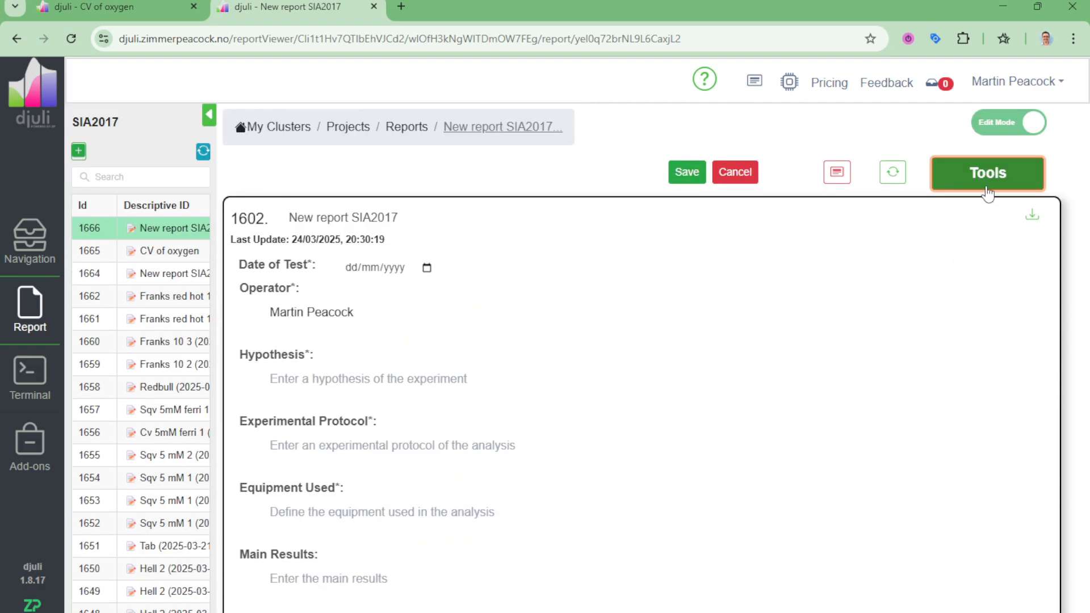
{"action": "left_click", "coordinate": [988, 176]}
{"action": "double_click", "coordinate": [879, 397]}
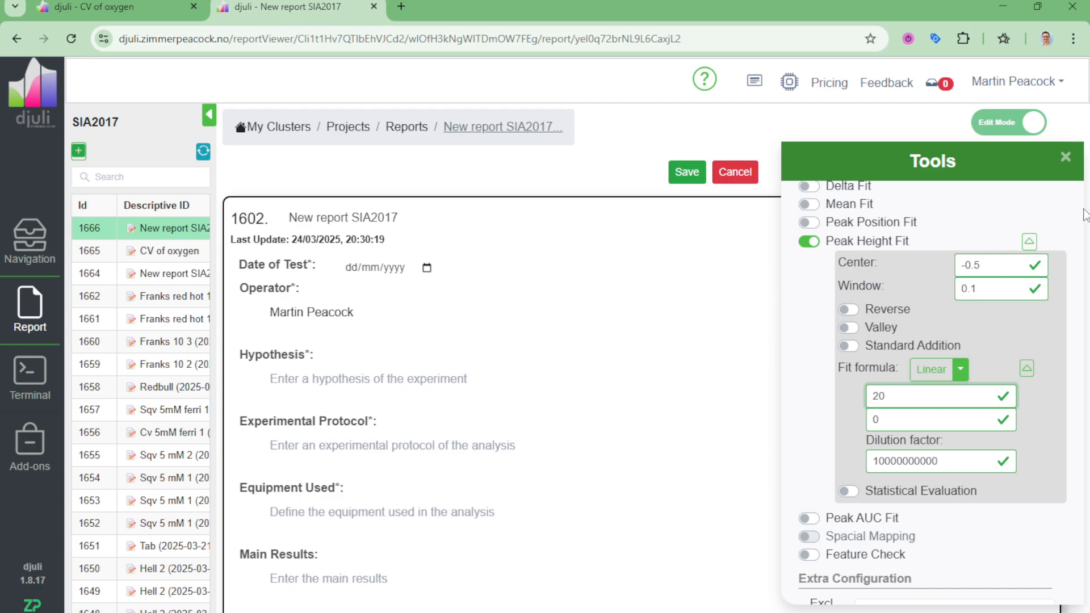
{"action": "left_click", "coordinate": [1065, 157]}
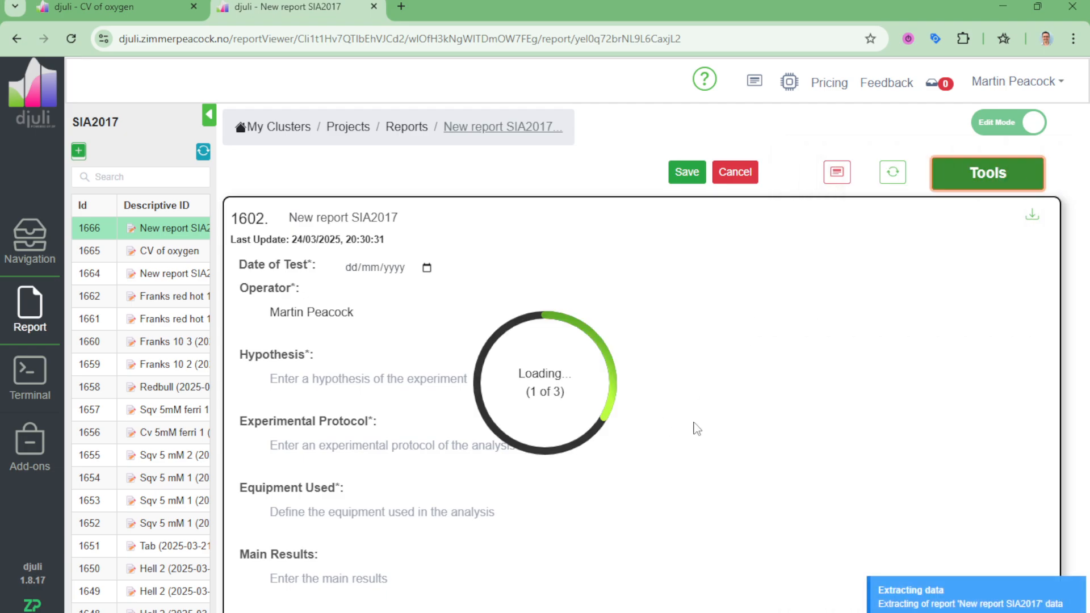
{"action": "scroll", "coordinate": [697, 429], "scroll_direction": "down", "scroll_amount": 20}
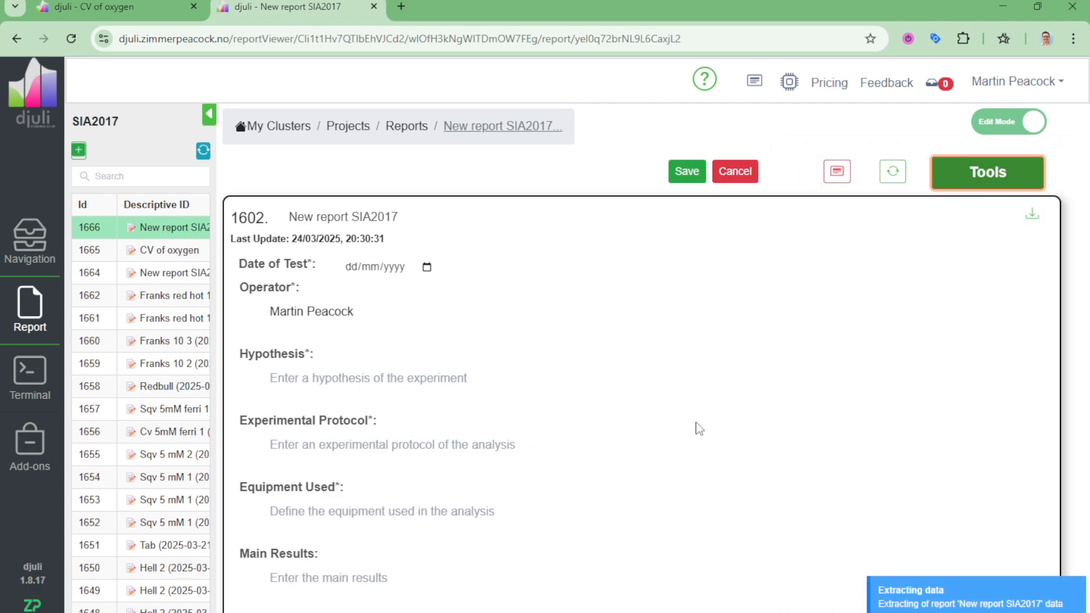
Step: Set X0 of the VD1 Peak Height Fit's linear formula to 2, apply it, and check the recalculated ppm value
{"action": "scroll", "coordinate": [707, 395], "scroll_direction": "up", "scroll_amount": 1}
{"action": "scroll", "coordinate": [708, 395], "scroll_direction": "up", "scroll_amount": 5}
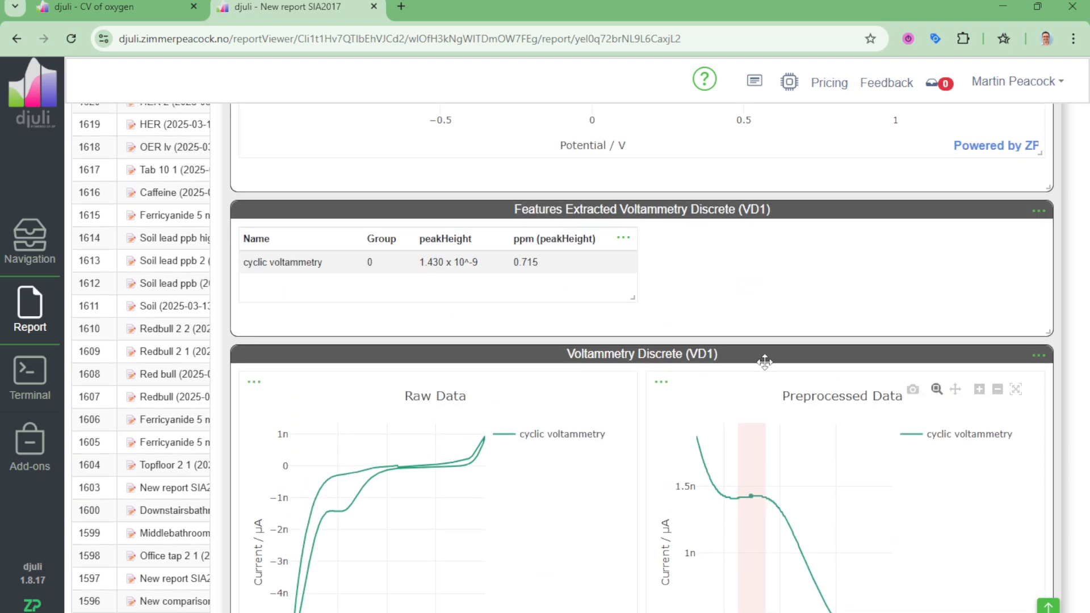
{"action": "scroll", "coordinate": [767, 358], "scroll_direction": "up", "scroll_amount": 4}
{"action": "scroll", "coordinate": [795, 349], "scroll_direction": "up", "scroll_amount": 13}
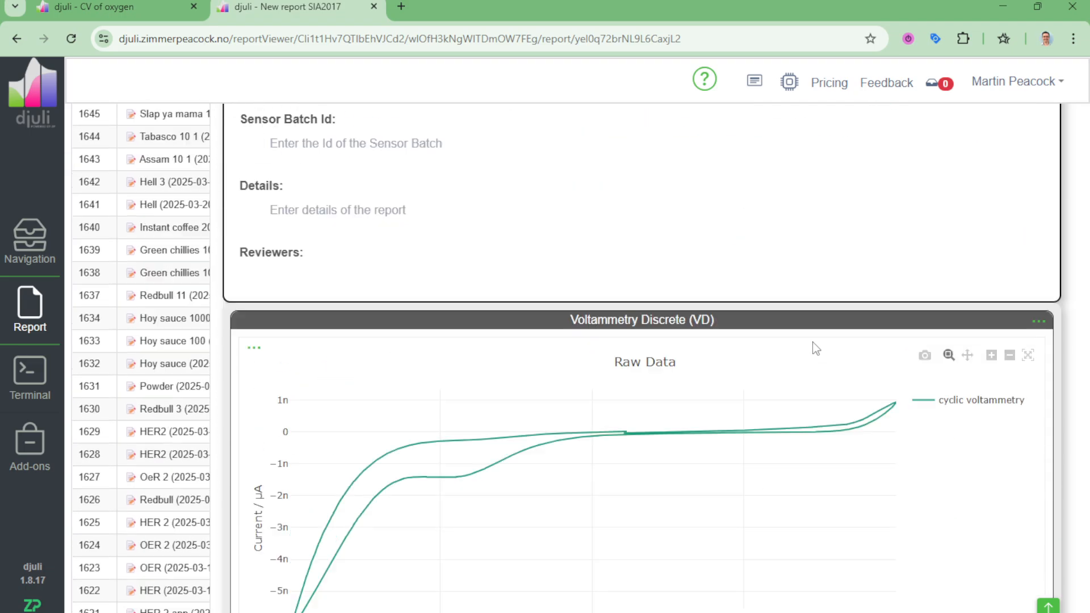
{"action": "left_click", "coordinate": [1021, 183]}
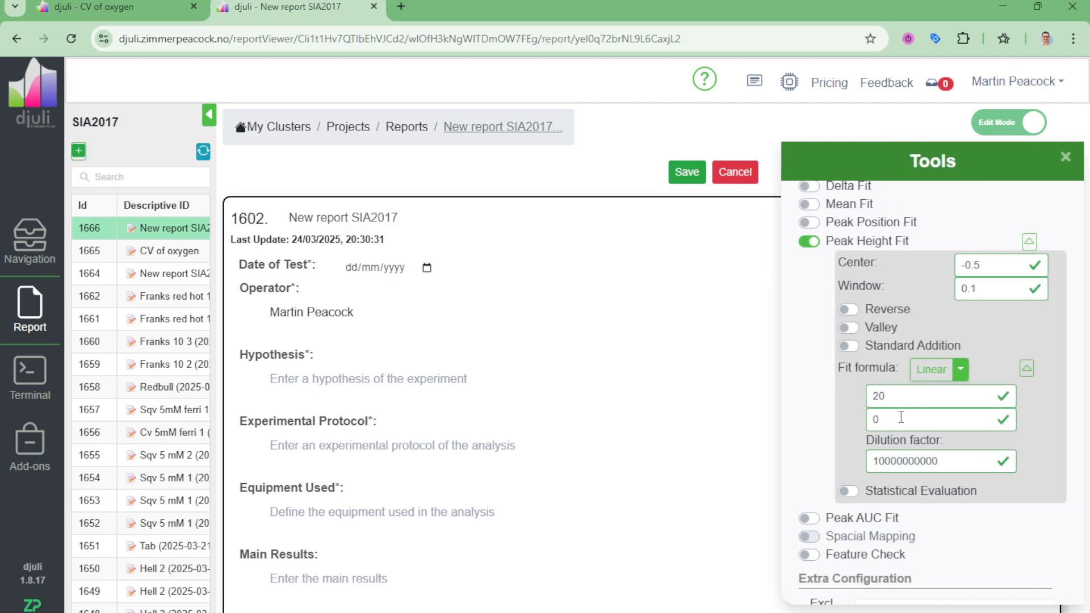
{"action": "left_click_drag", "start_coordinate": [904, 401], "coordinate": [840, 404]}
{"action": "type", "text": "2"}
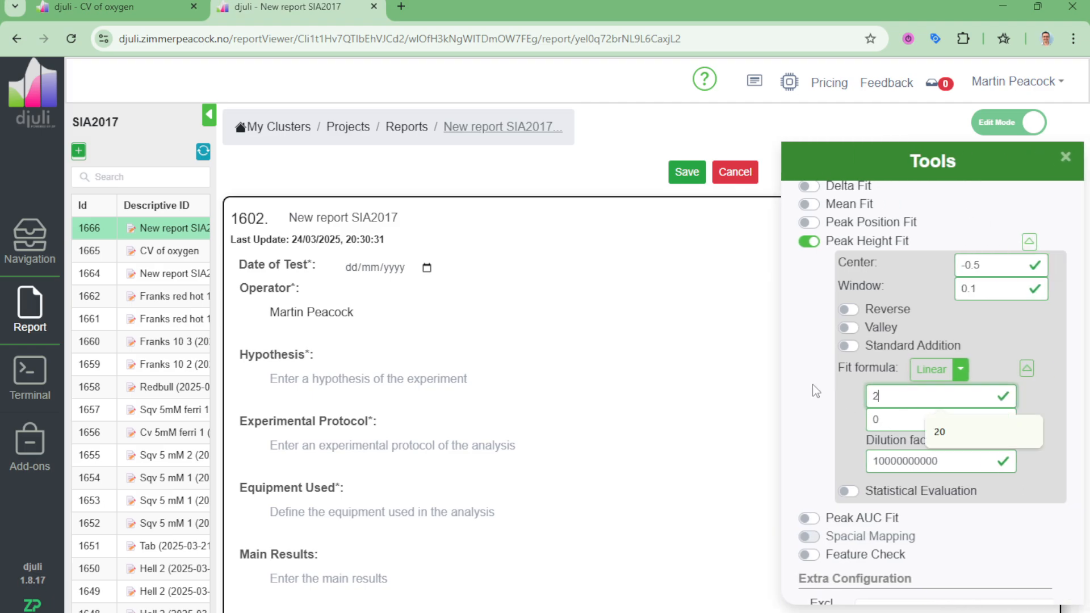
{"action": "left_click", "coordinate": [1067, 157]}
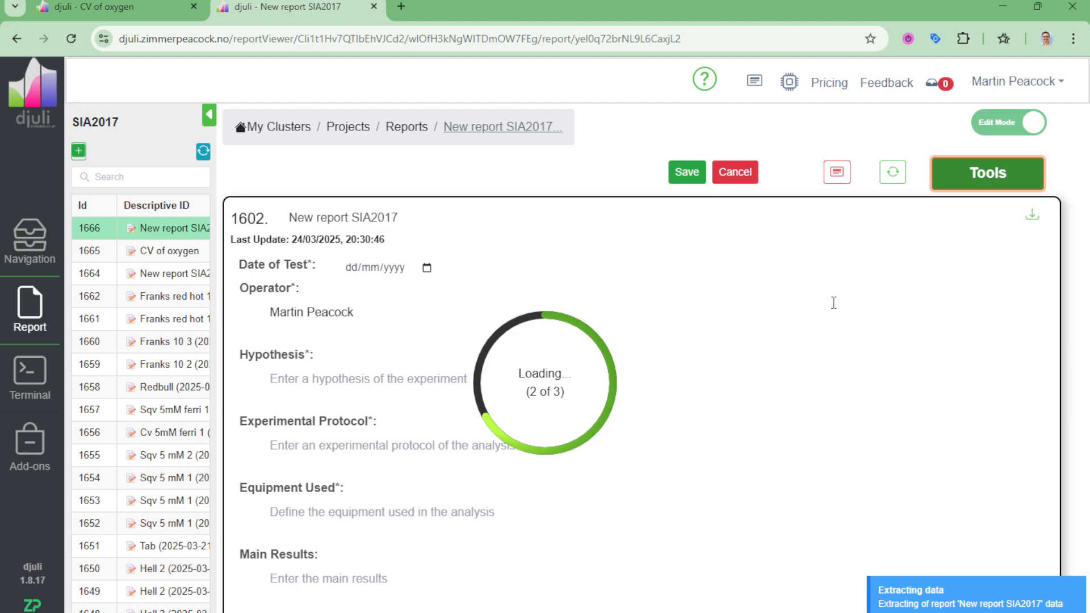
{"action": "scroll", "coordinate": [833, 303], "scroll_direction": "down", "scroll_amount": 15}
{"action": "scroll", "coordinate": [832, 298], "scroll_direction": "up", "scroll_amount": 1}
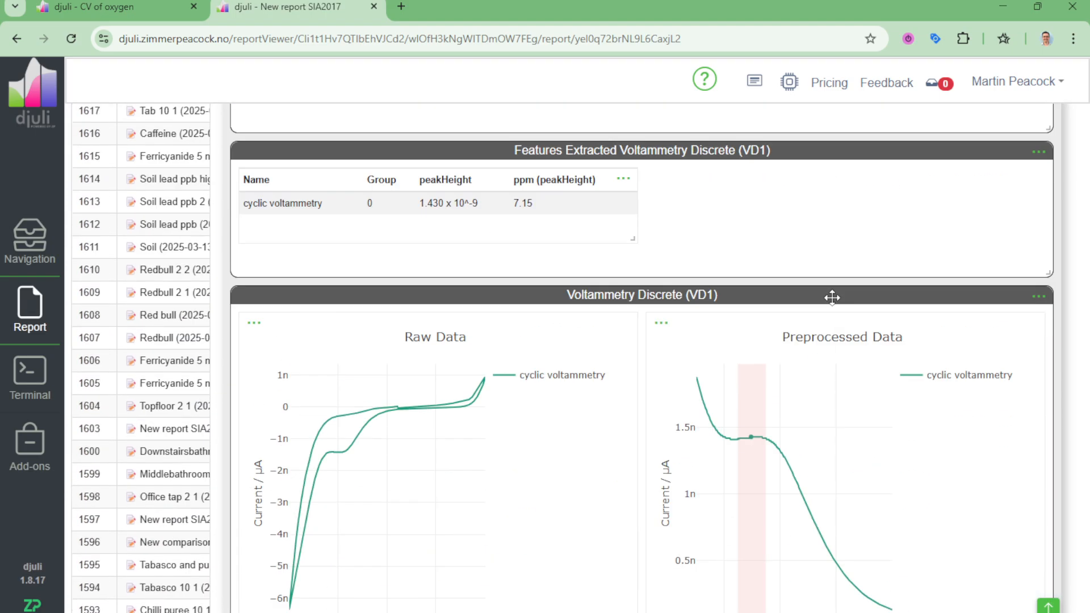
{"action": "scroll", "coordinate": [832, 298], "scroll_direction": "up", "scroll_amount": 1}
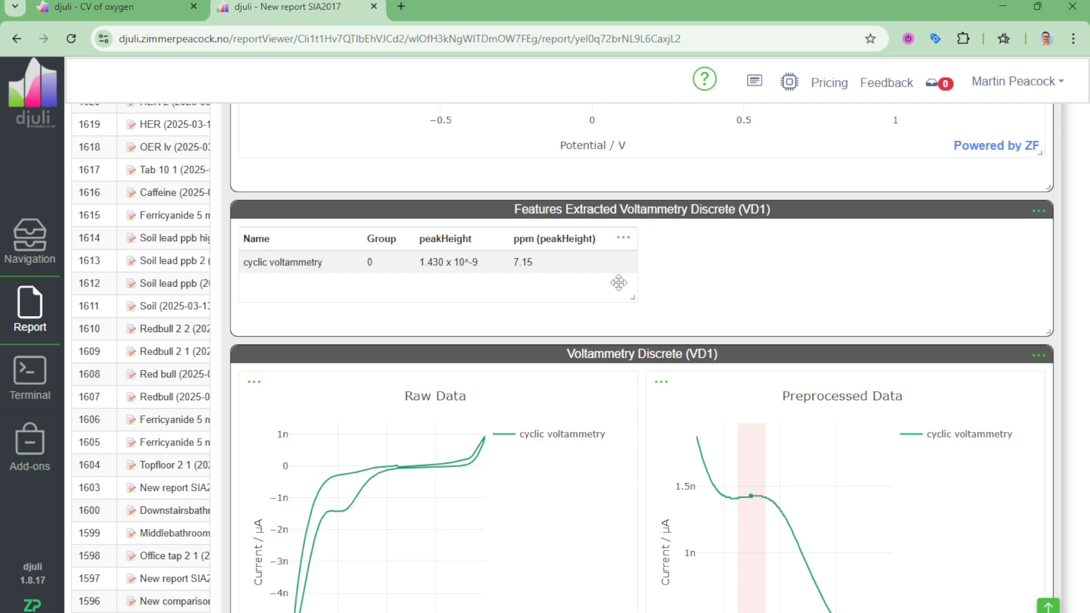
Step: Change X0 of the VD1 Peak Height Fit's linear formula to 2.5, apply it, and view the ppm value in the extracted features table
{"action": "scroll", "coordinate": [915, 207], "scroll_direction": "up", "scroll_amount": 10}
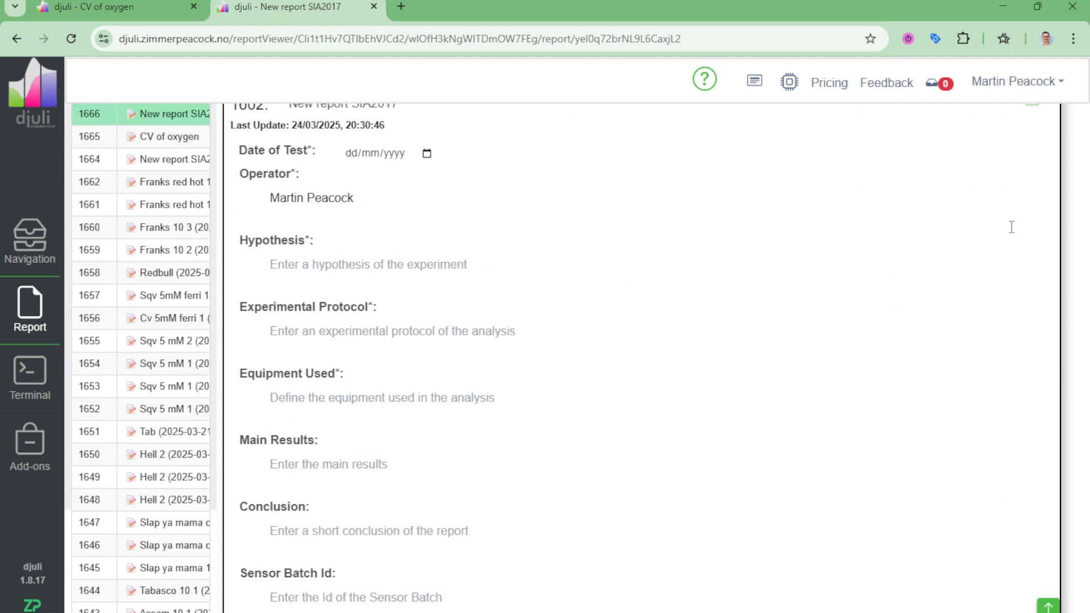
{"action": "scroll", "coordinate": [1011, 227], "scroll_direction": "up", "scroll_amount": 2}
{"action": "left_click", "coordinate": [1010, 173]}
{"action": "left_click", "coordinate": [894, 393]}
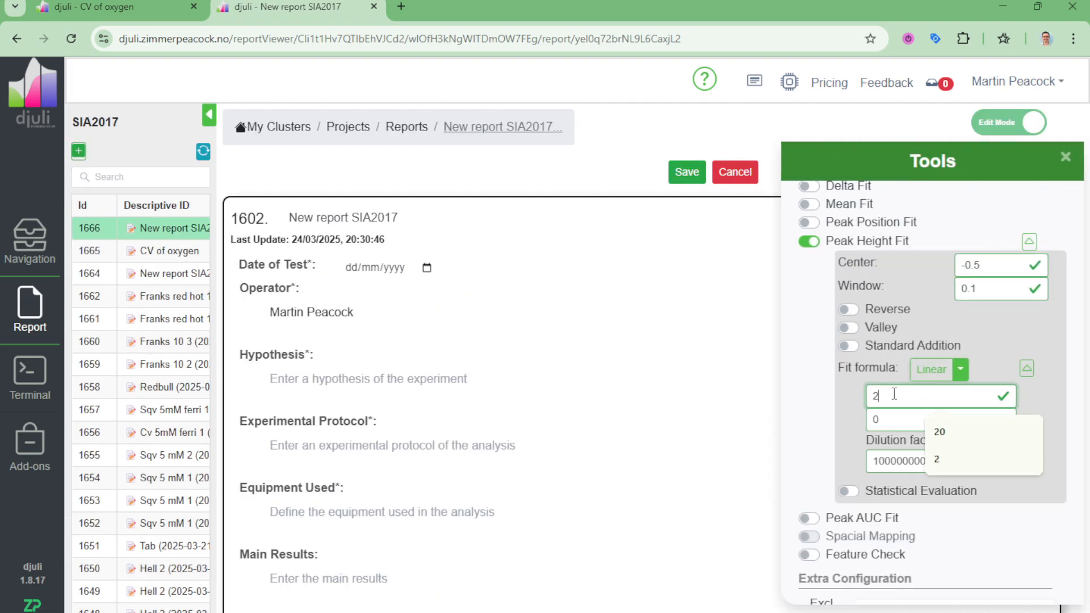
{"action": "type", "text": ".5"}
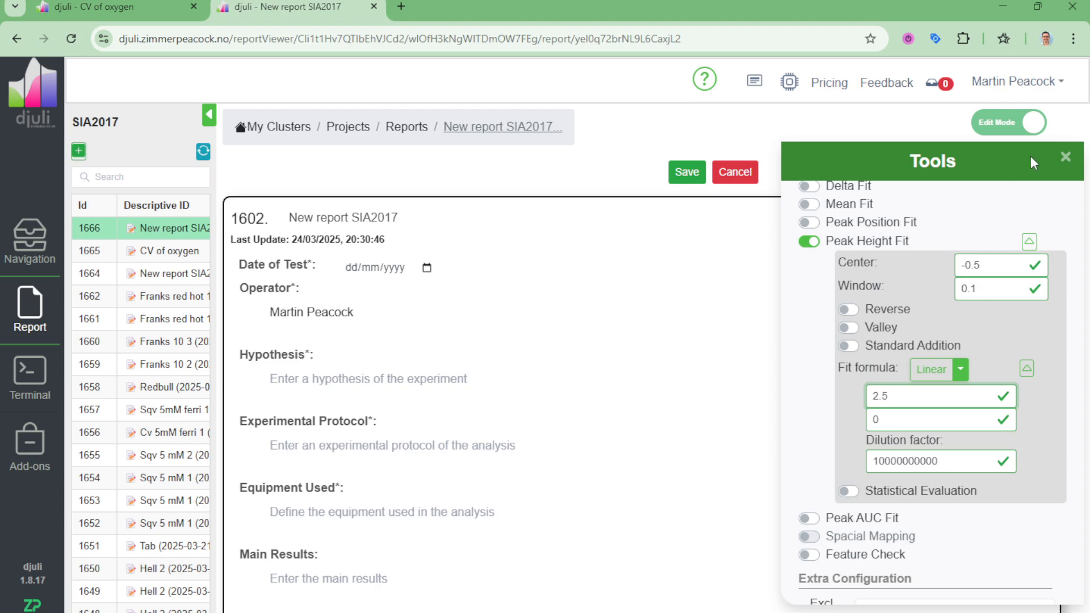
{"action": "left_click", "coordinate": [1066, 161]}
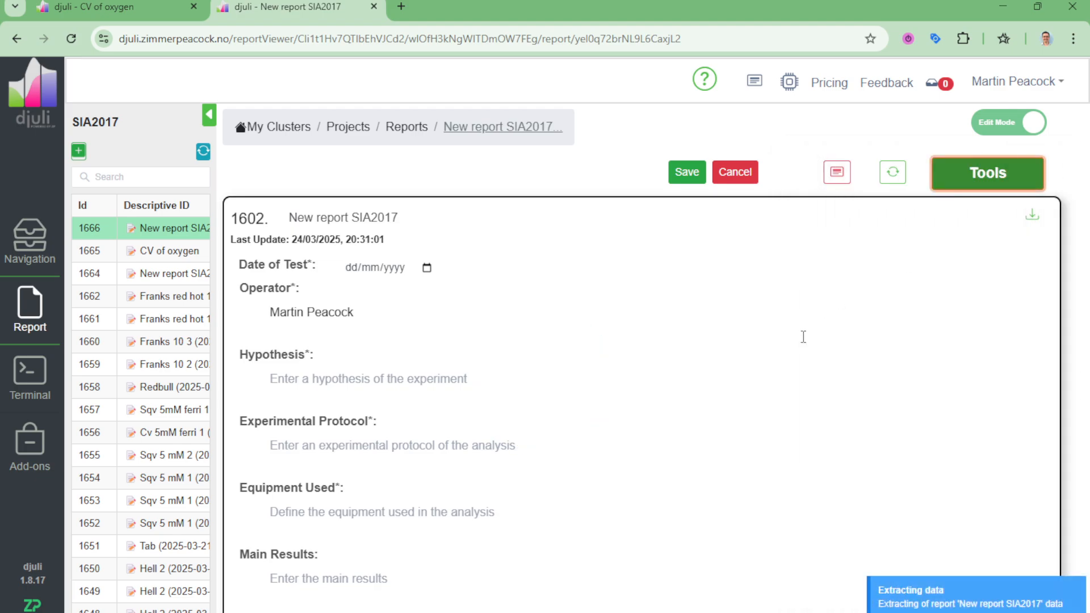
{"action": "scroll", "coordinate": [803, 332], "scroll_direction": "down", "scroll_amount": 10}
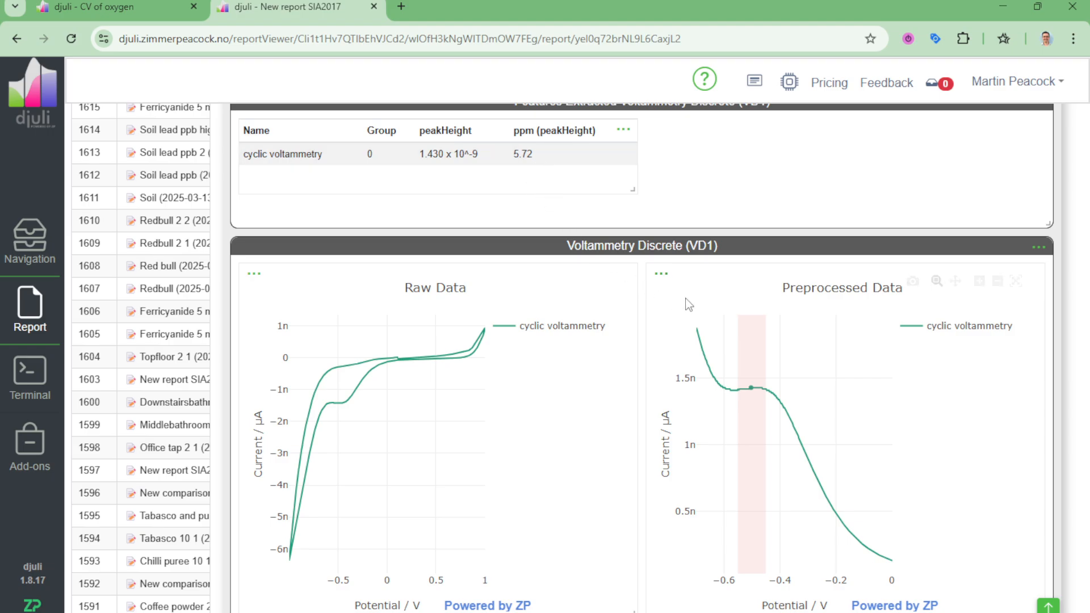
{"action": "scroll", "coordinate": [671, 289], "scroll_direction": "up", "scroll_amount": 15}
{"action": "scroll", "coordinate": [686, 299], "scroll_direction": "up", "scroll_amount": 6}
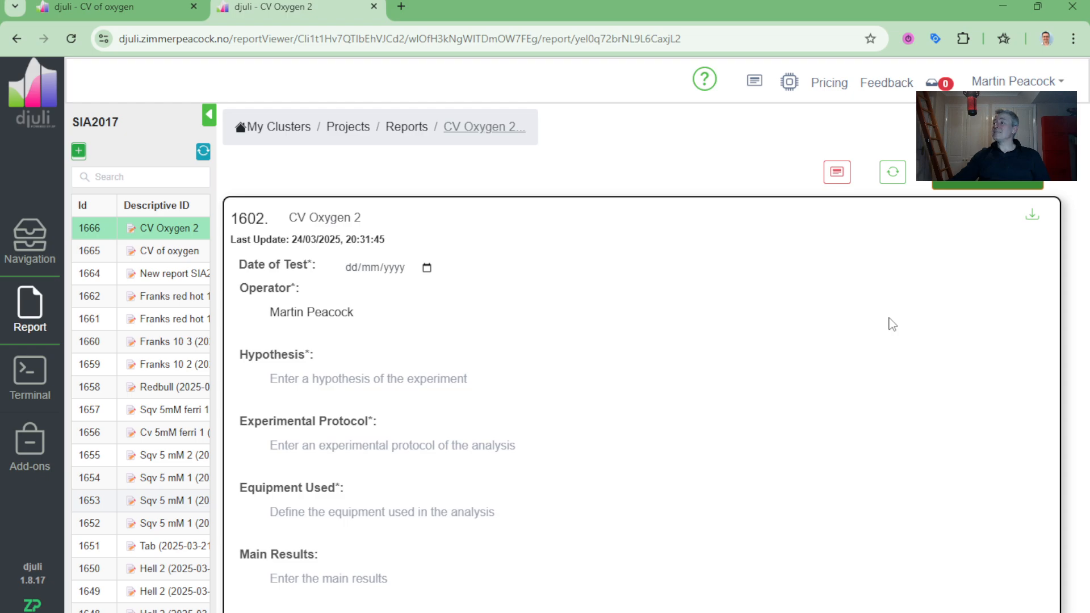
Step: Review the CV Oxygen 2 report's voltammetry plots and VD1 extracted features table
{"action": "scroll", "coordinate": [990, 365], "scroll_direction": "down", "scroll_amount": 15}
{"action": "scroll", "coordinate": [1039, 290], "scroll_direction": "up", "scroll_amount": 4}
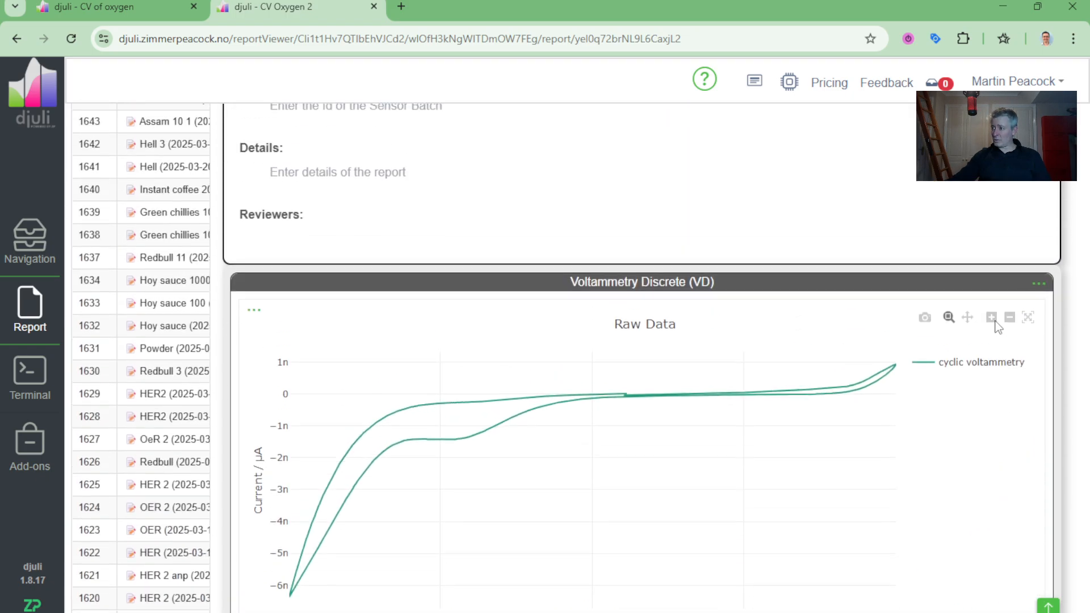
{"action": "scroll", "coordinate": [878, 356], "scroll_direction": "down", "scroll_amount": 8}
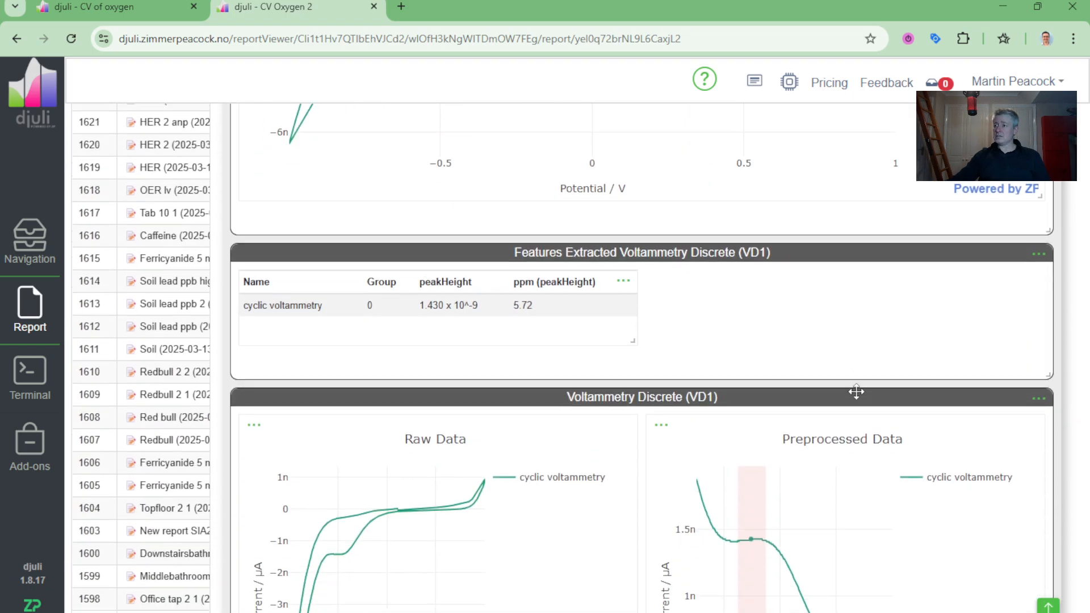
{"action": "scroll", "coordinate": [851, 388], "scroll_direction": "down", "scroll_amount": 3}
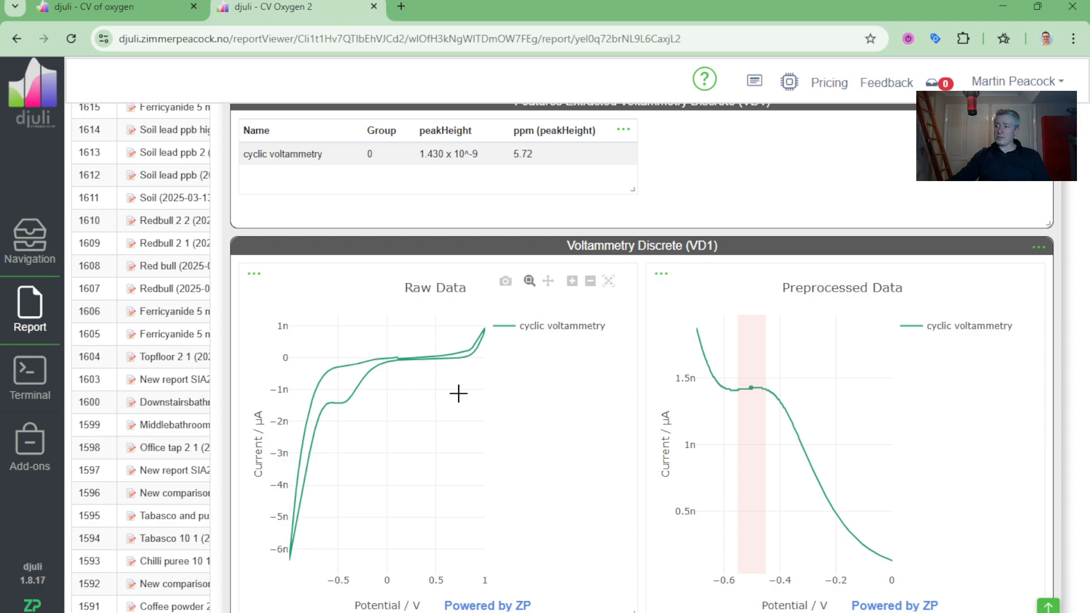